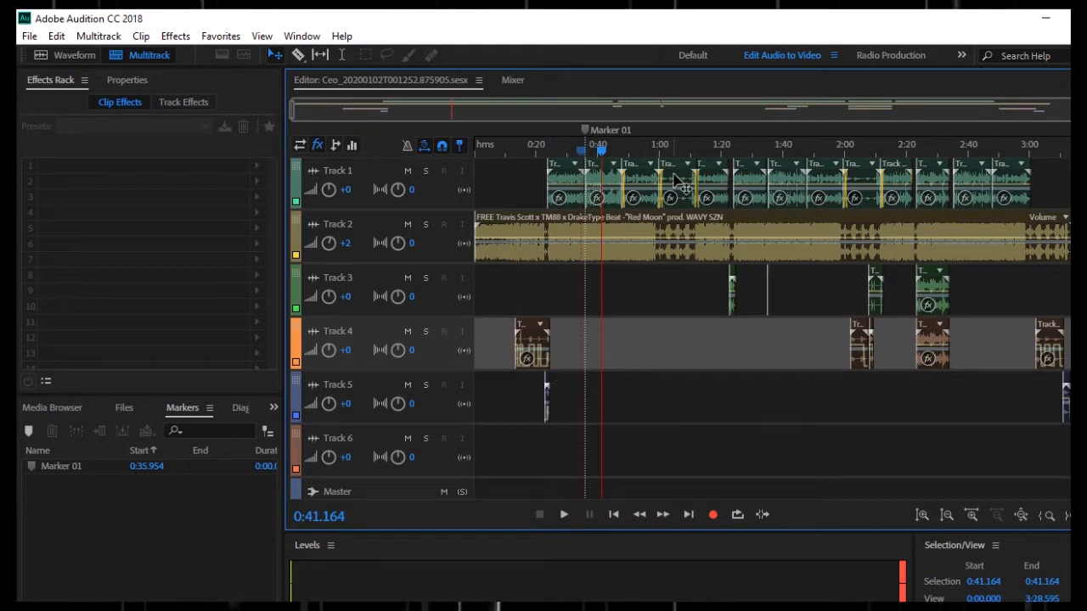
Examine the Multiband Compressor settings and preset list in the effects rack of the Track 3_023 clip on Track 1
{"action": "scroll", "coordinate": [683, 183], "scroll_direction": "up", "scroll_amount": 5}
{"action": "left_click", "coordinate": [807, 170]}
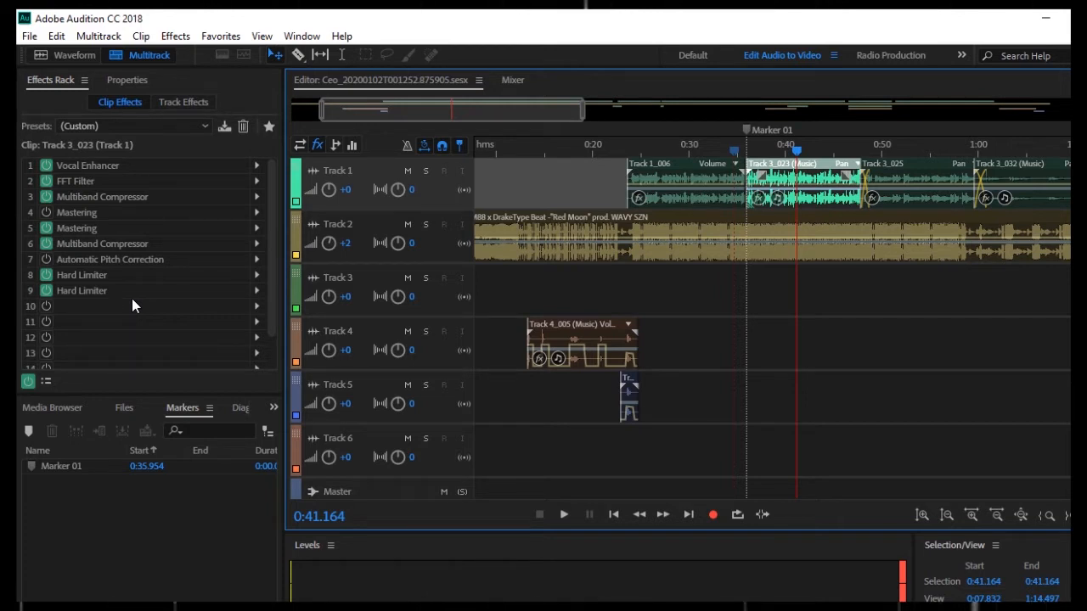
{"action": "double_click", "coordinate": [139, 200]}
{"action": "left_click", "coordinate": [465, 97]}
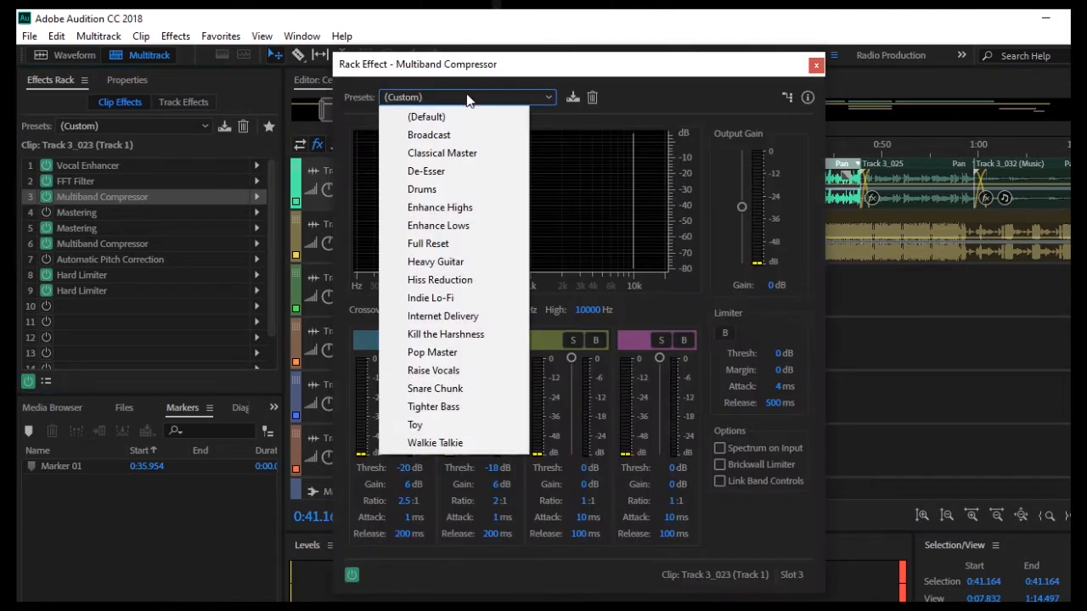
{"action": "left_click", "coordinate": [816, 66]}
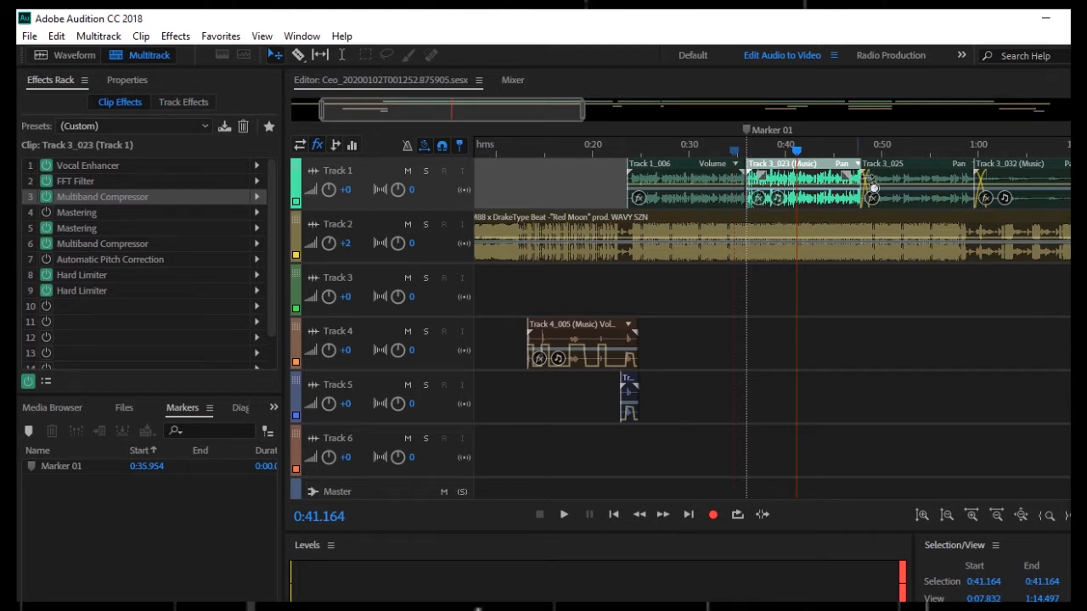
Play the session from the start of the Track 3_025 clip on Track 1 until about 1:00
{"action": "left_click", "coordinate": [888, 170]}
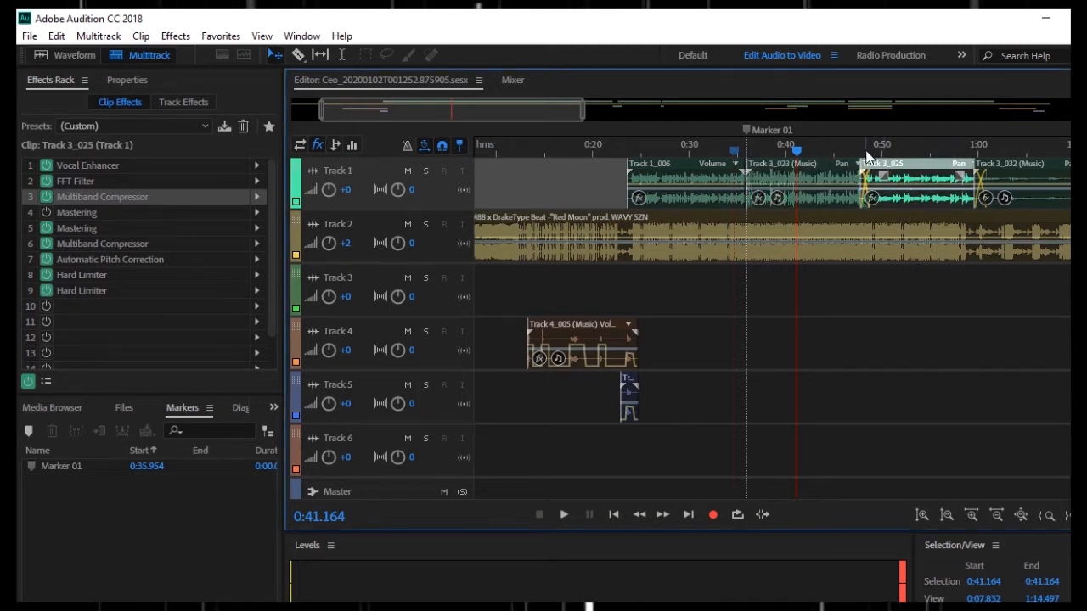
{"action": "left_click", "coordinate": [861, 150]}
{"action": "left_click", "coordinate": [850, 305]}
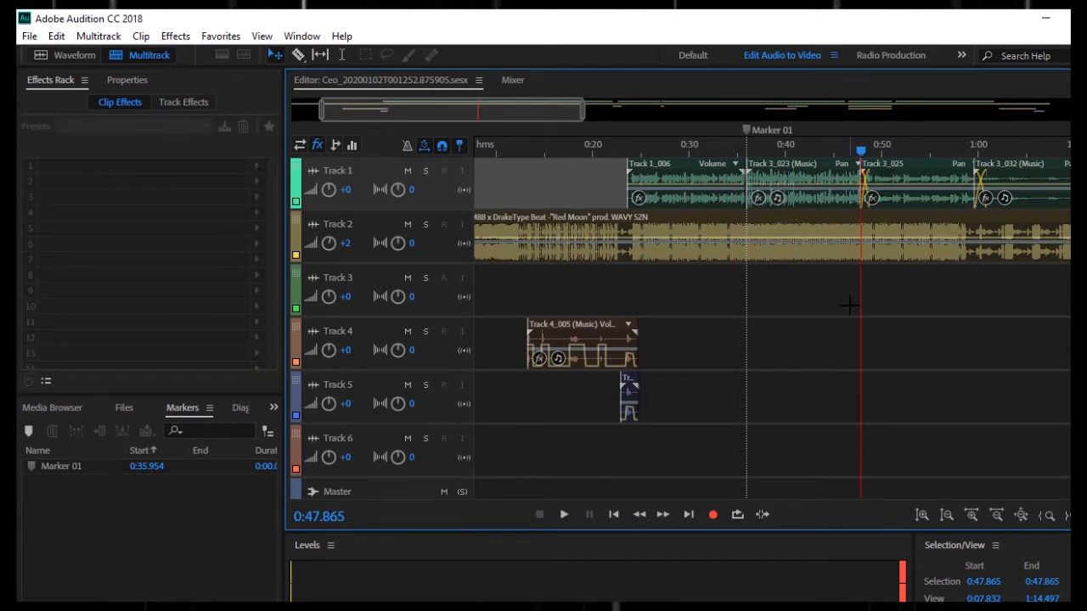
{"action": "scroll", "coordinate": [850, 304], "scroll_direction": "down", "scroll_amount": 5}
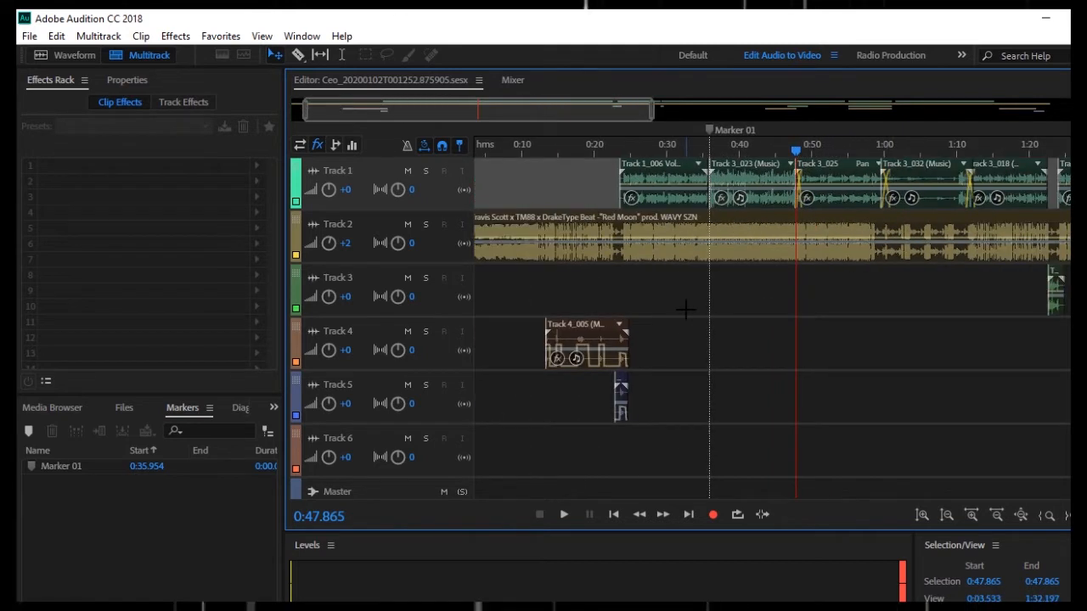
{"action": "key", "text": "space"}
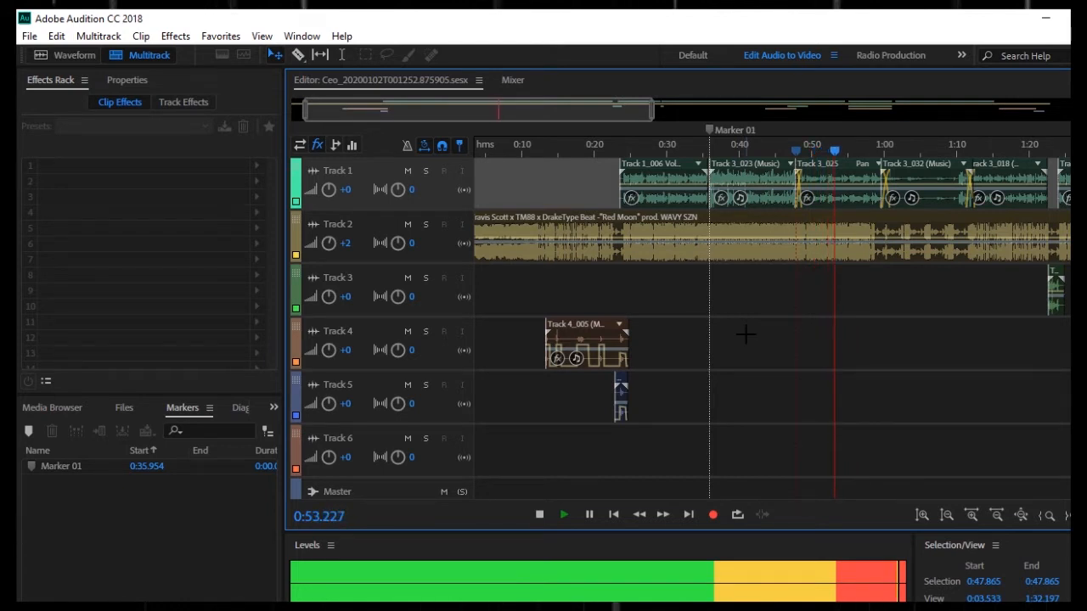
{"action": "left_click", "coordinate": [796, 314]}
{"action": "key", "text": "="}
{"action": "key", "text": "="}
{"action": "key", "text": "="}
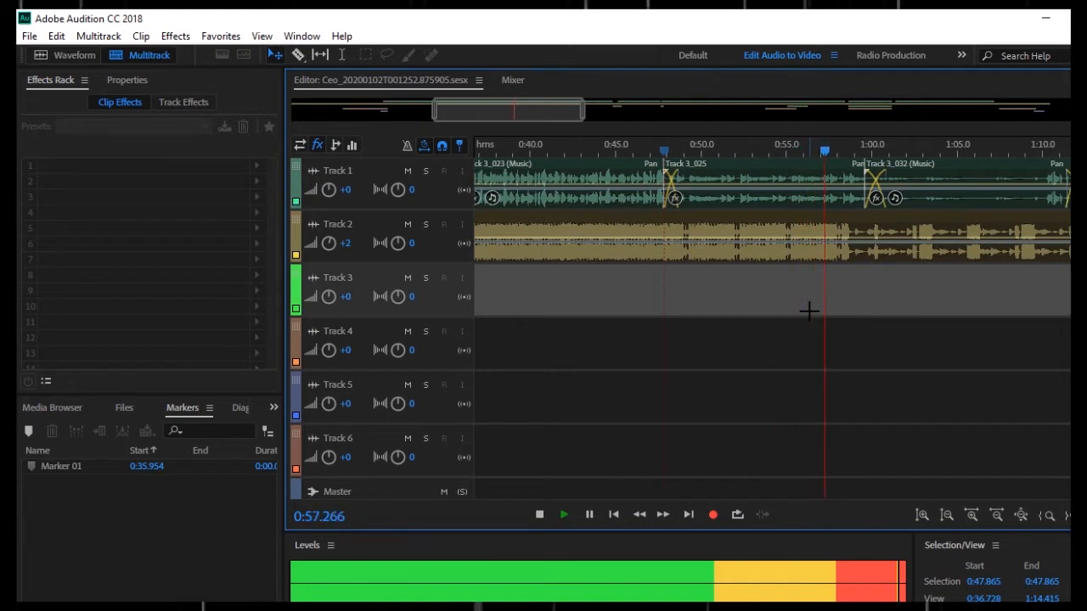
{"action": "key", "text": "minus"}
{"action": "key", "text": "minus"}
{"action": "key", "text": "minus"}
{"action": "key", "text": "minus"}
{"action": "key", "text": "minus"}
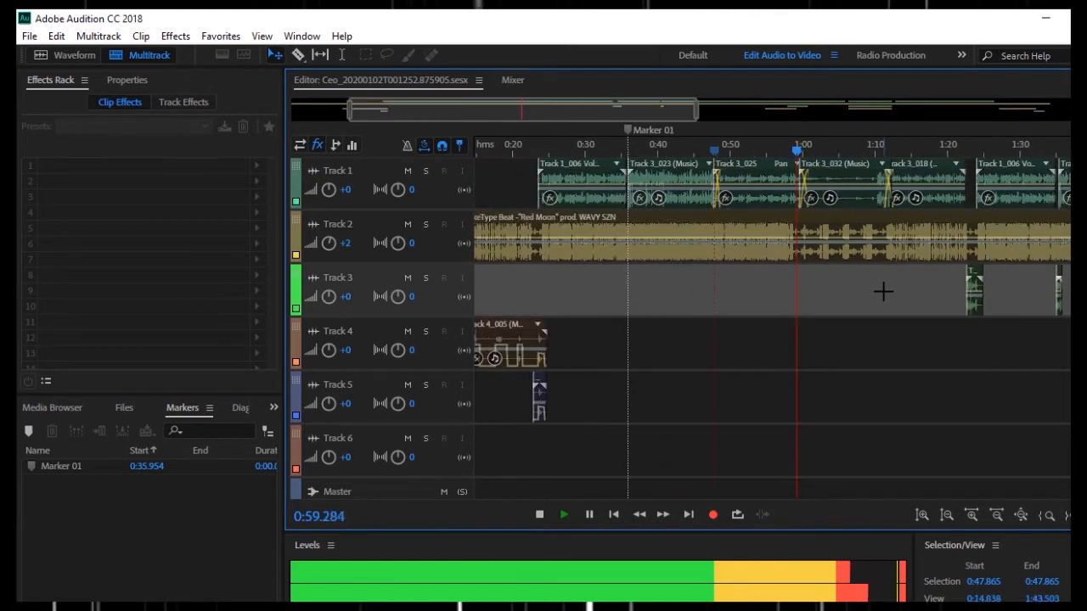
{"action": "key", "text": "space"}
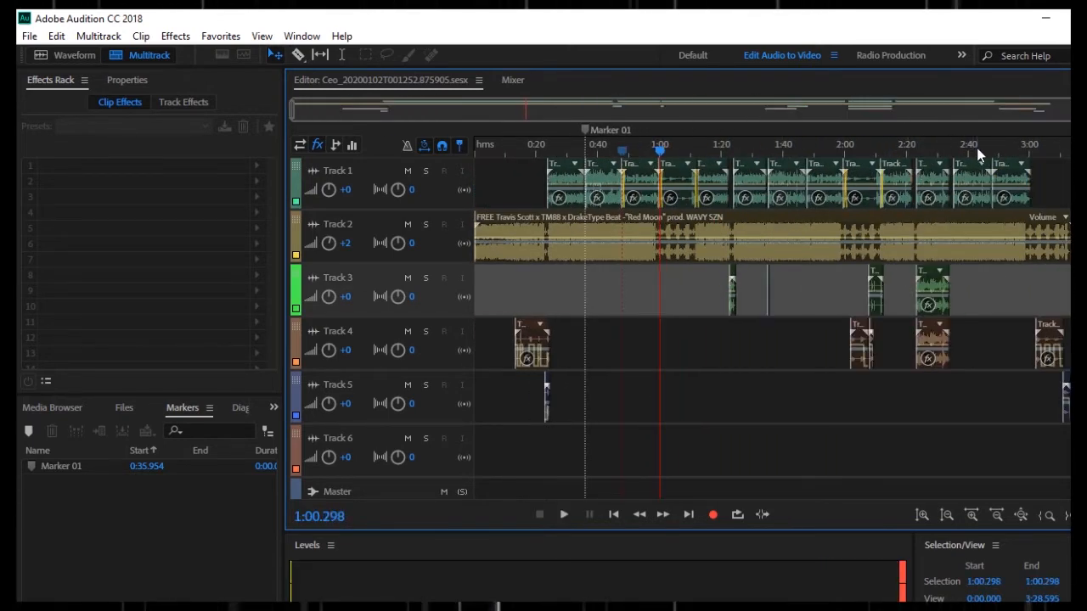
Play the session from about 2:01.8 to 2:10, covering the Track 4_041 backing clips on Track 4
{"action": "left_click", "coordinate": [852, 148]}
{"action": "key", "text": "equal"}
{"action": "key", "text": "equal"}
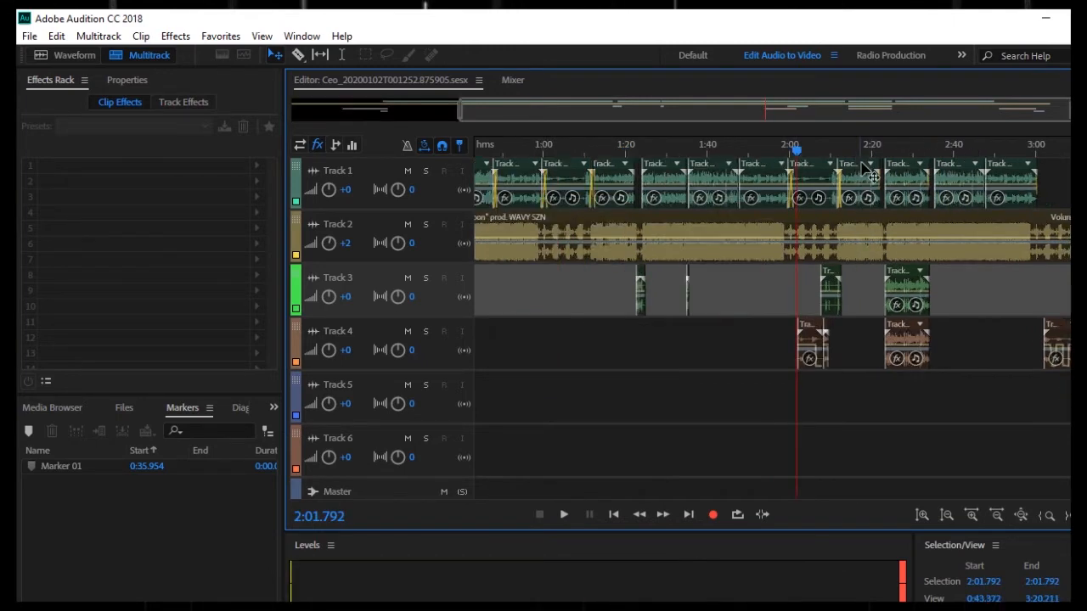
{"action": "key", "text": "equal"}
{"action": "key", "text": "equal"}
{"action": "key", "text": "space"}
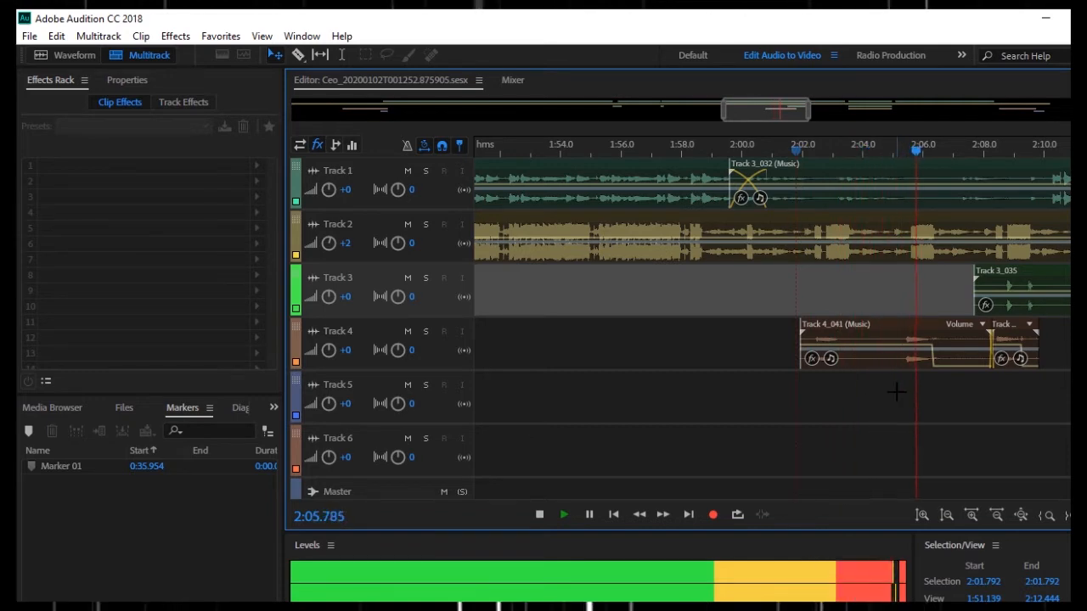
{"action": "scroll", "coordinate": [896, 391], "scroll_direction": "down", "scroll_amount": 2}
{"action": "scroll", "coordinate": [897, 391], "scroll_direction": "up", "scroll_amount": 4}
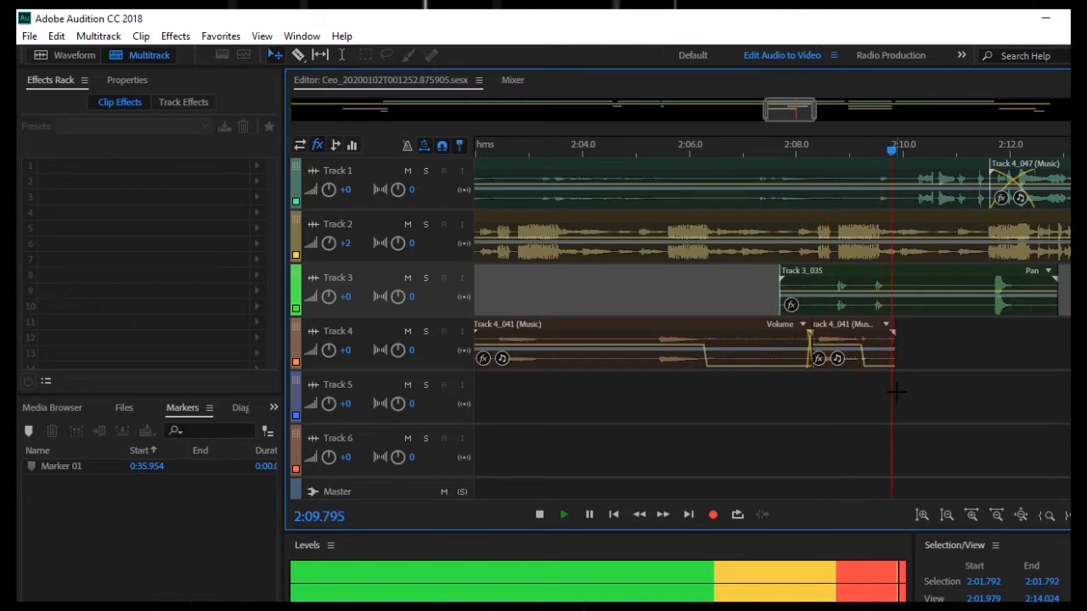
{"action": "key", "text": "space"}
Play the ending of the song from about 3:00 to 3:12, covering the last clips on Track 4 and Track 5
{"action": "scroll", "coordinate": [897, 391], "scroll_direction": "down", "scroll_amount": 5}
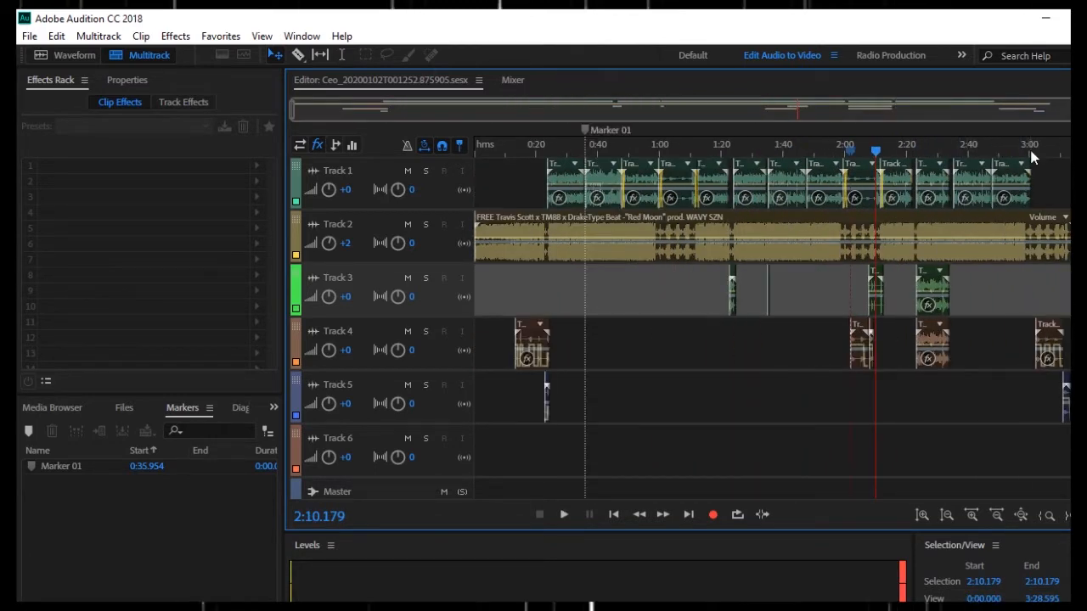
{"action": "left_click", "coordinate": [1030, 150]}
{"action": "scroll", "coordinate": [877, 283], "scroll_direction": "up", "scroll_amount": 3}
{"action": "key", "text": "space"}
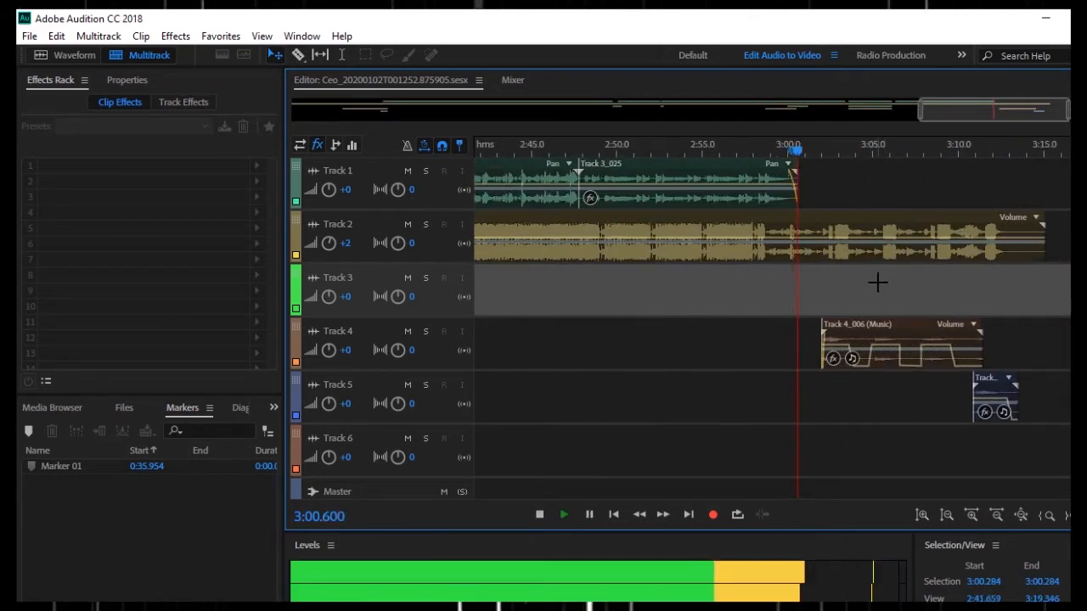
{"action": "scroll", "coordinate": [878, 282], "scroll_direction": "up", "scroll_amount": 2}
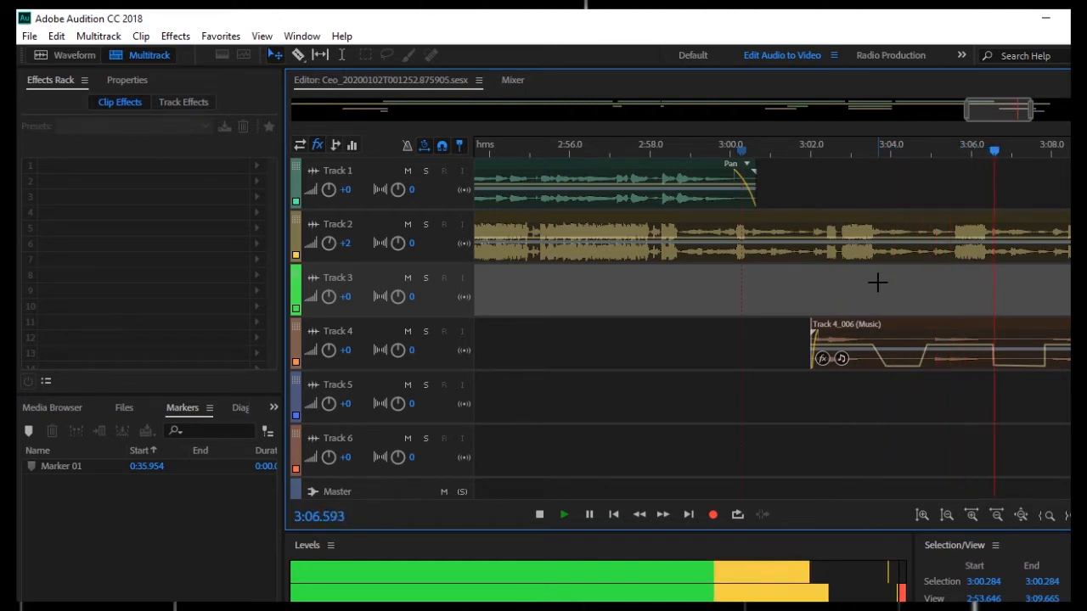
{"action": "scroll", "coordinate": [877, 283], "scroll_direction": "down", "scroll_amount": 1}
{"action": "scroll", "coordinate": [877, 282], "scroll_direction": "down", "scroll_amount": 3}
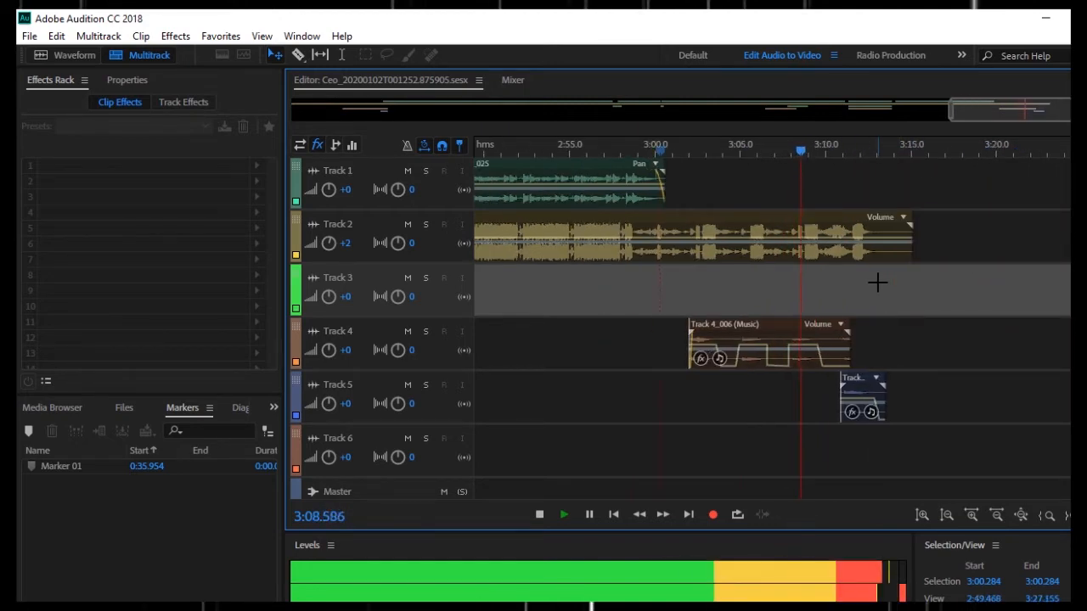
{"action": "scroll", "coordinate": [877, 283], "scroll_direction": "down", "scroll_amount": 4}
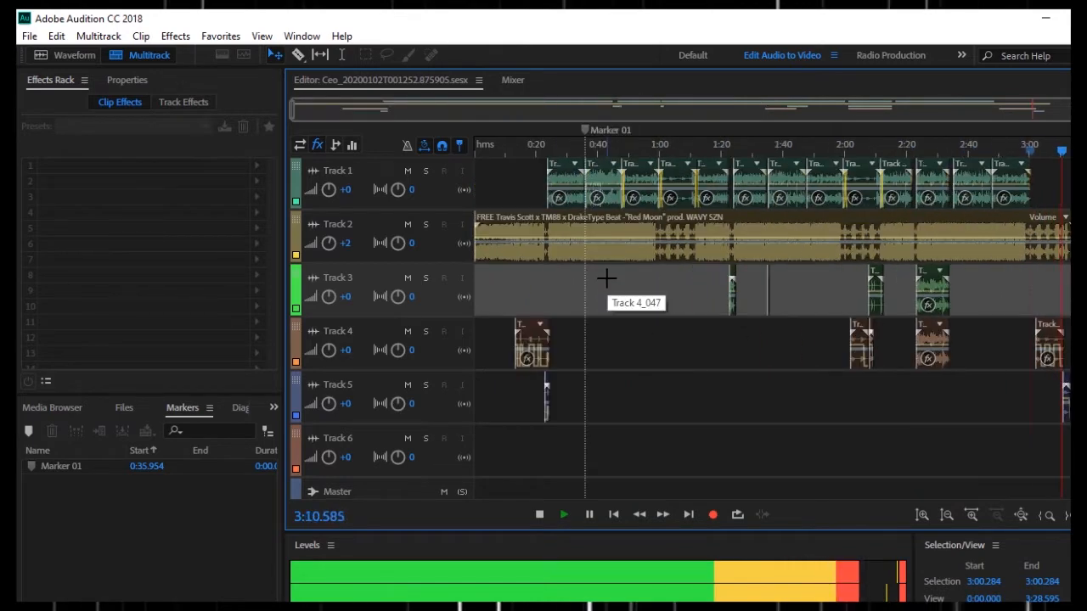
{"action": "key", "text": "space"}
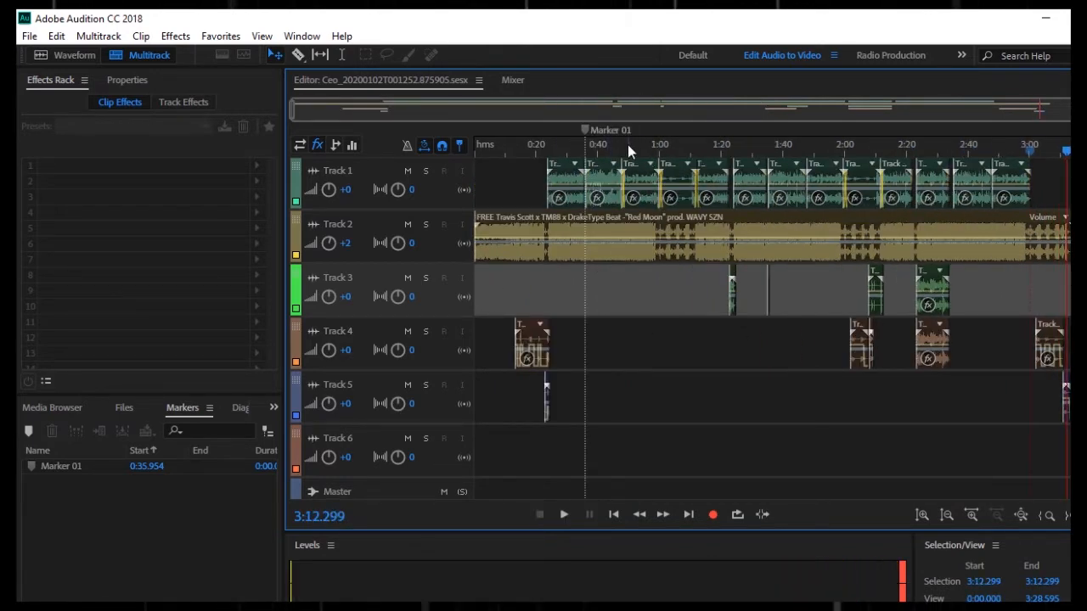
Move the playhead to about 0:46 and inspect the effects racks of the Track 3_023 and Track 3_025 clips
{"action": "left_click", "coordinate": [617, 154]}
{"action": "left_click", "coordinate": [618, 170]}
{"action": "scroll", "coordinate": [629, 174], "scroll_direction": "up", "scroll_amount": 5}
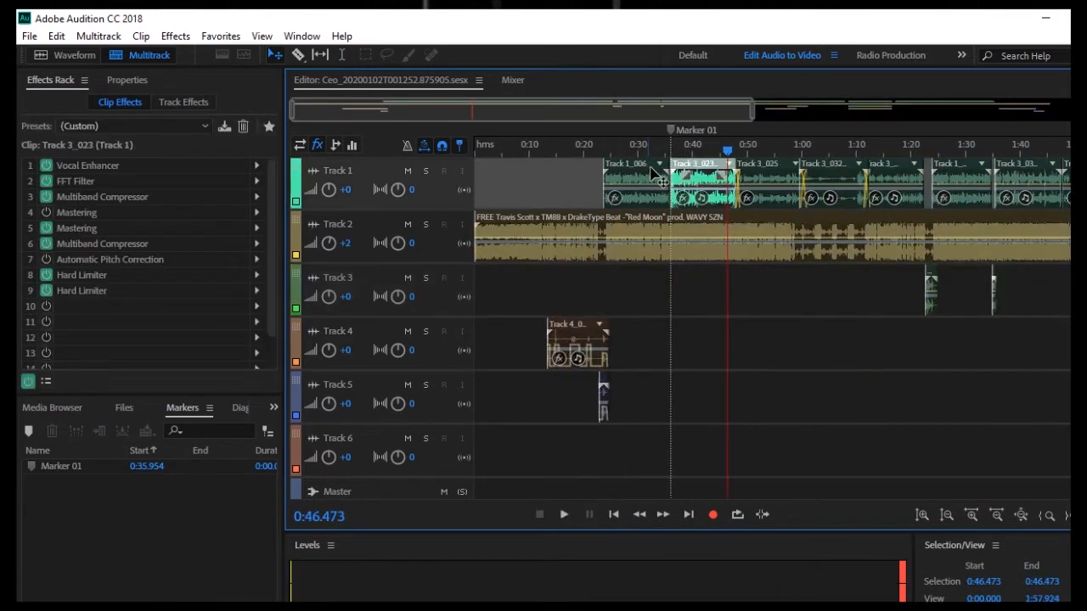
{"action": "left_click", "coordinate": [868, 173]}
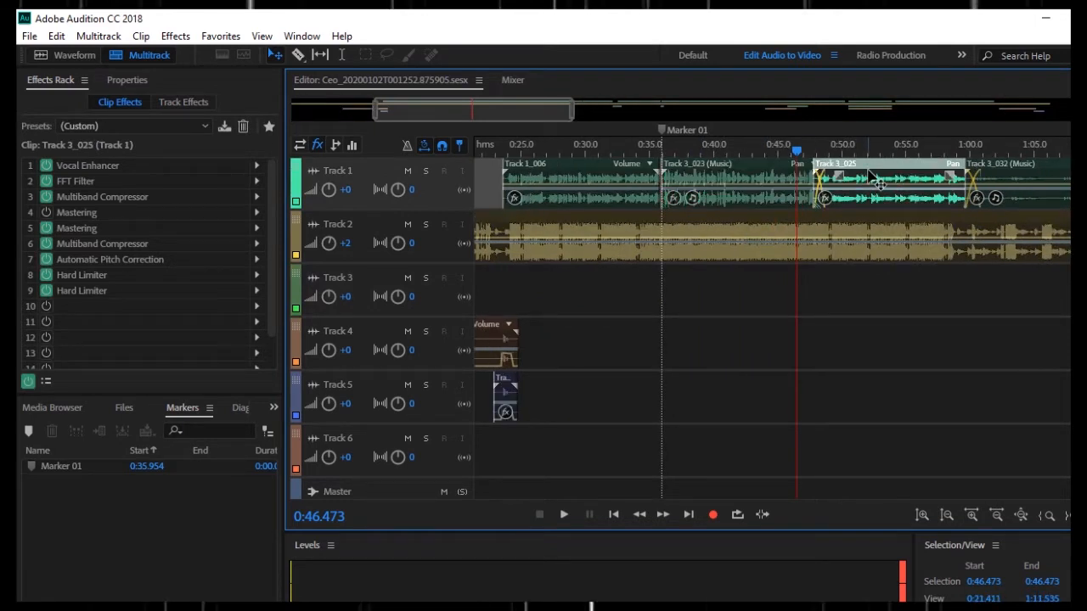
{"action": "left_click", "coordinate": [706, 340]}
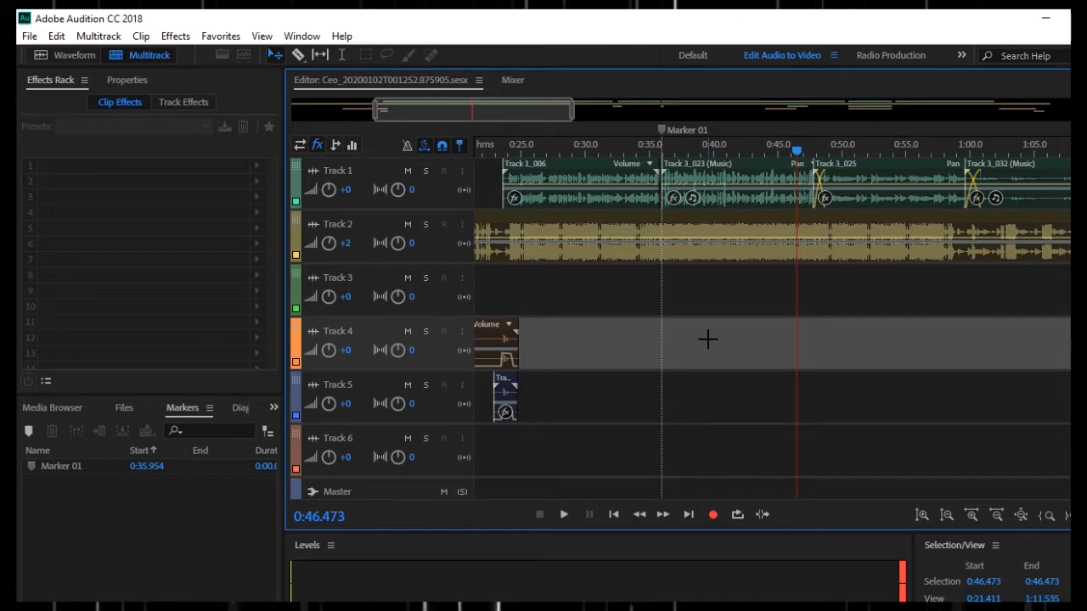
Examine the scale and key options of the Automatic Pitch Correction effect on the Track 3_025 clip
{"action": "left_click", "coordinate": [852, 188]}
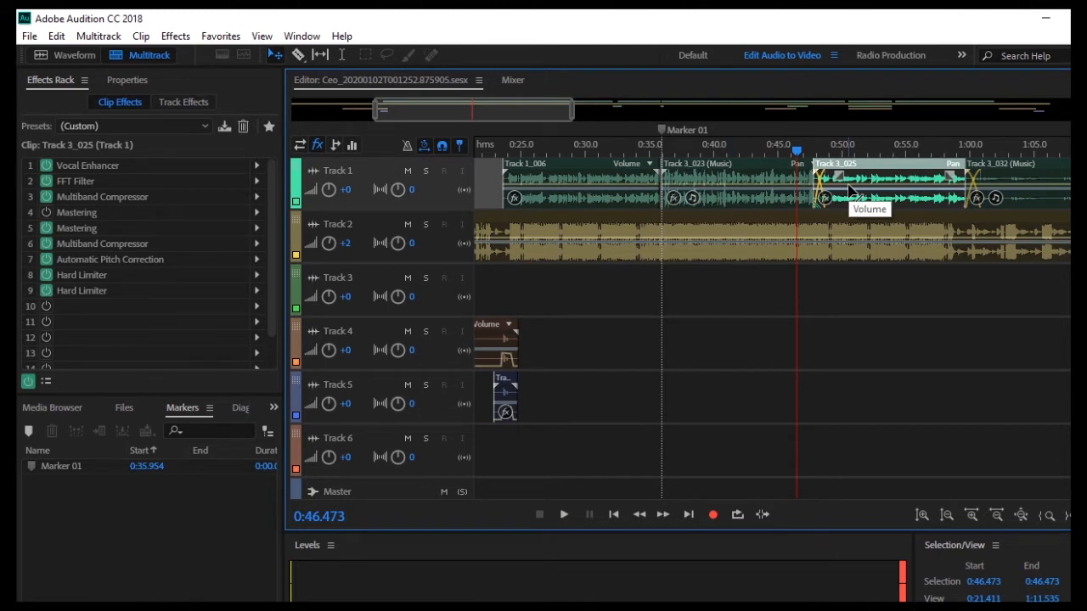
{"action": "double_click", "coordinate": [151, 260]}
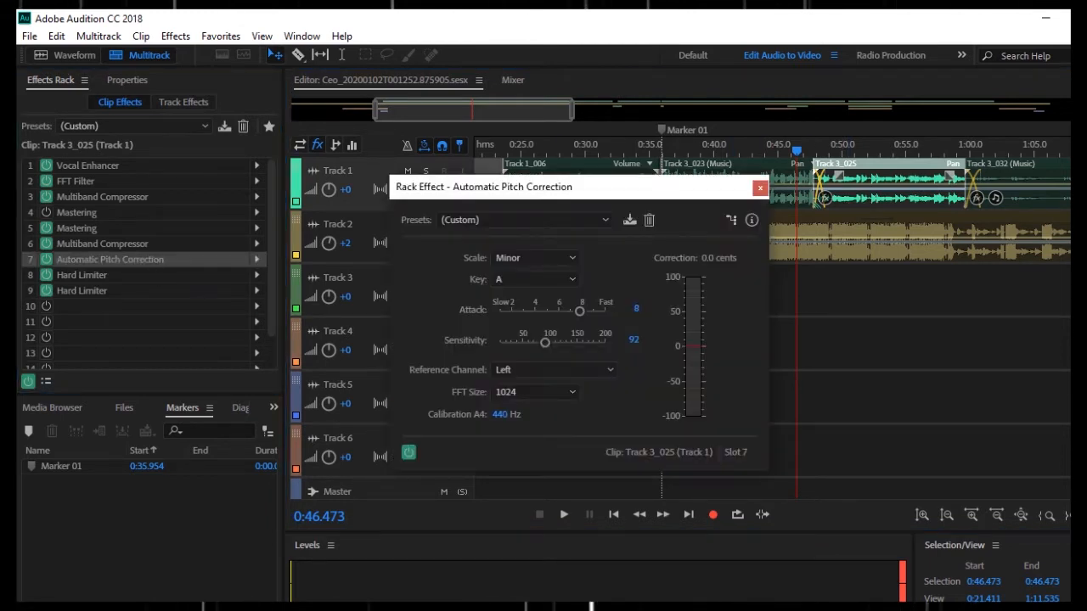
{"action": "left_click", "coordinate": [549, 259]}
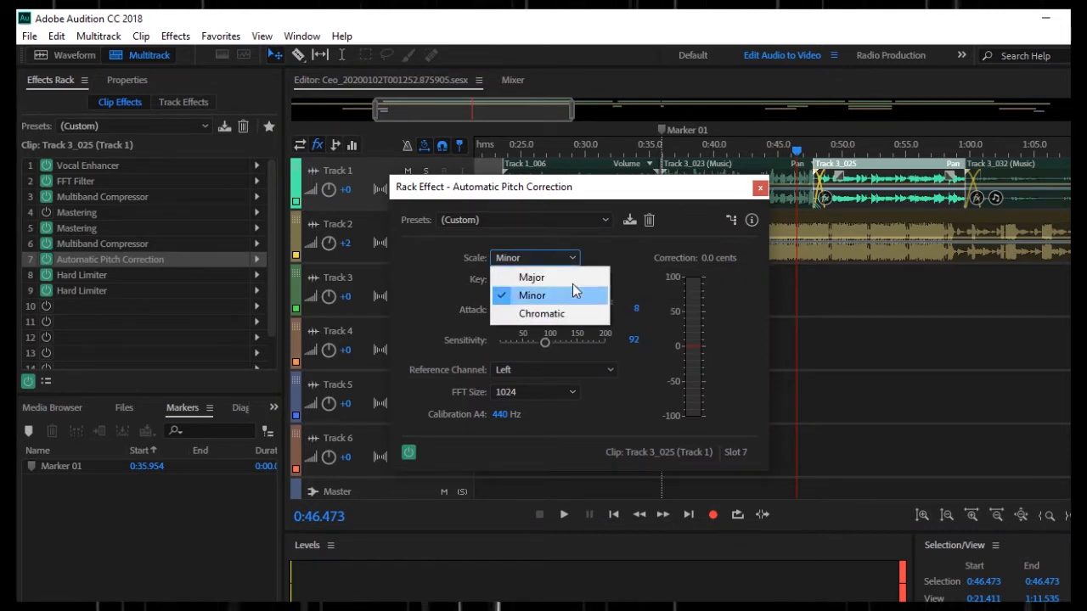
{"action": "left_click", "coordinate": [565, 276]}
{"action": "left_click", "coordinate": [563, 279]}
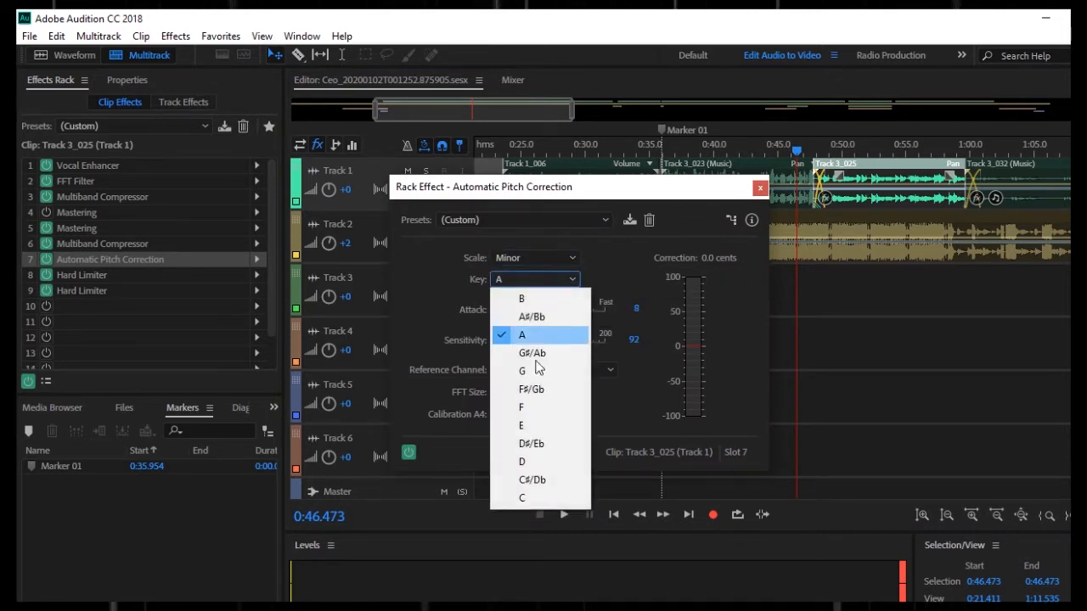
{"action": "left_click", "coordinate": [556, 180]}
{"action": "left_click", "coordinate": [759, 188]}
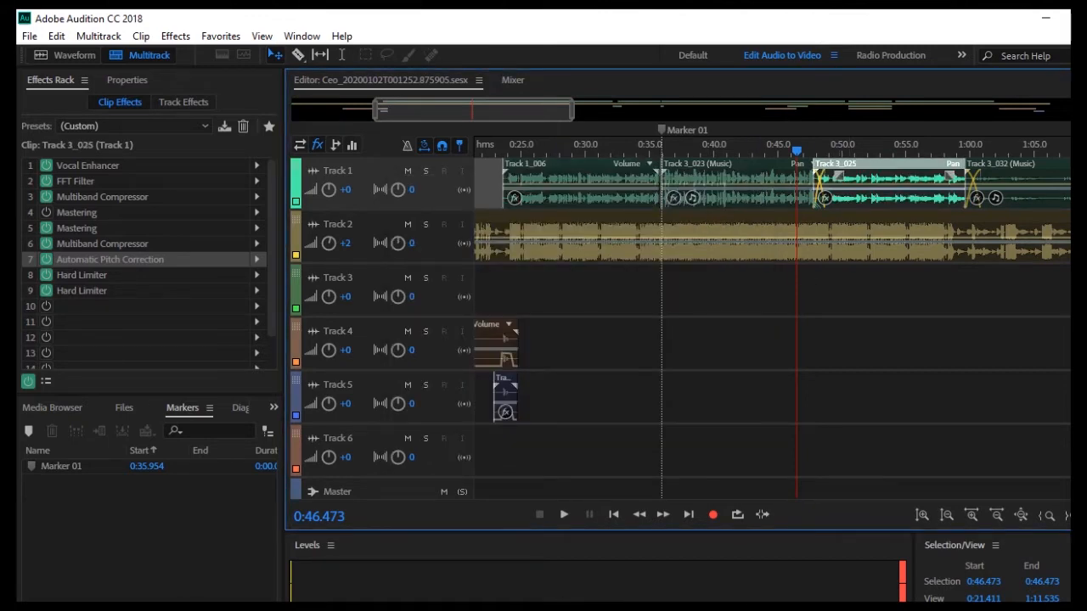
Switch to a new Google Chrome window and open the bookmarked Song Key & BPM Finder page on Tunebat
{"action": "right_click", "coordinate": [465, 606]}
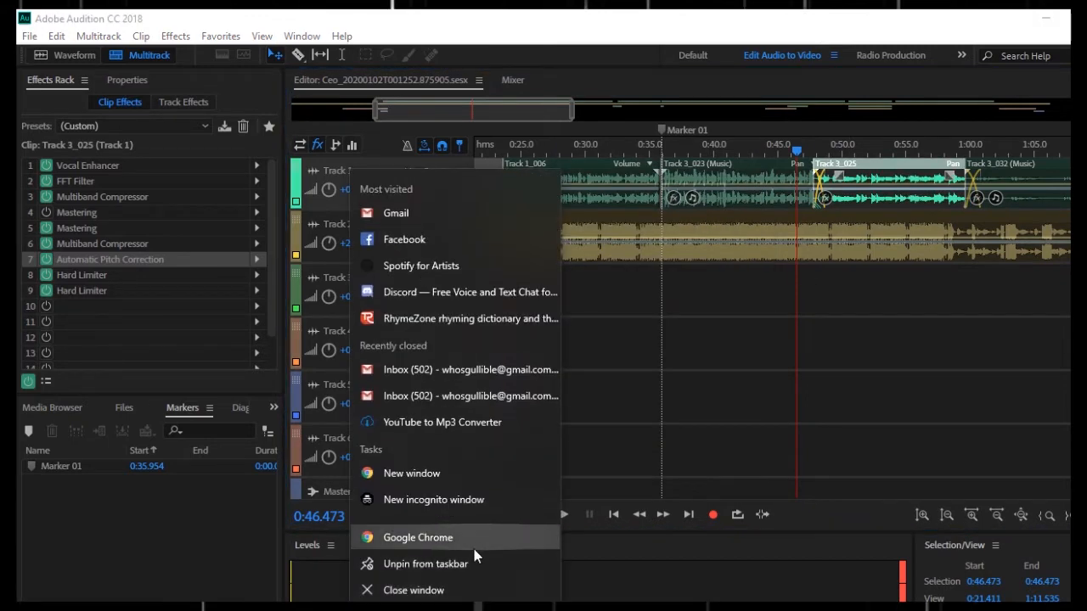
{"action": "left_click", "coordinate": [480, 473]}
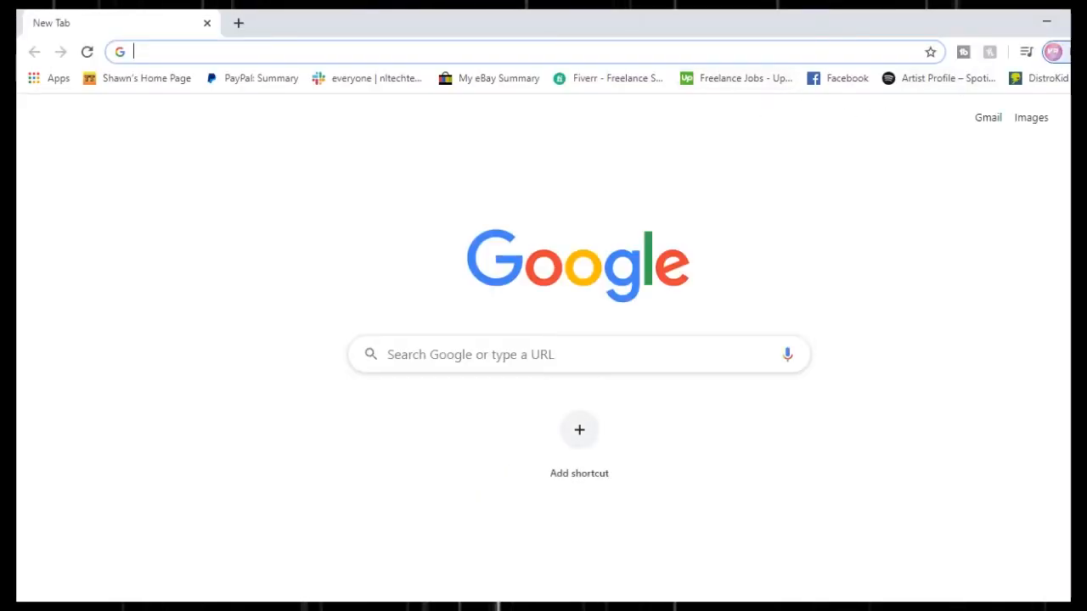
{"action": "left_click", "coordinate": [1086, 78]}
{"action": "scroll", "coordinate": [914, 583], "scroll_direction": "down", "scroll_amount": 5}
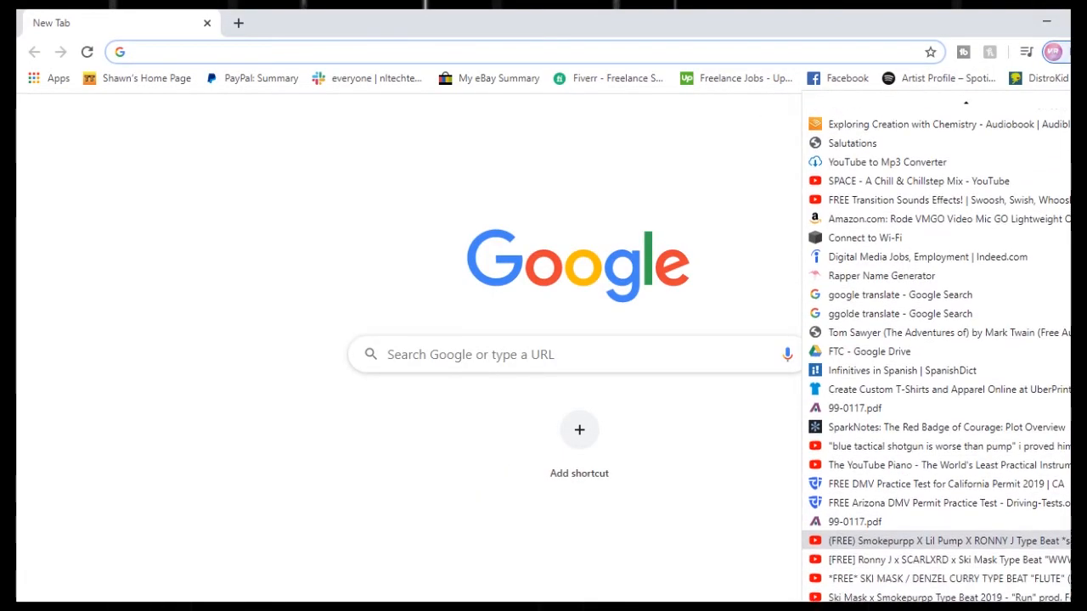
{"action": "scroll", "coordinate": [934, 210], "scroll_direction": "down", "scroll_amount": 9}
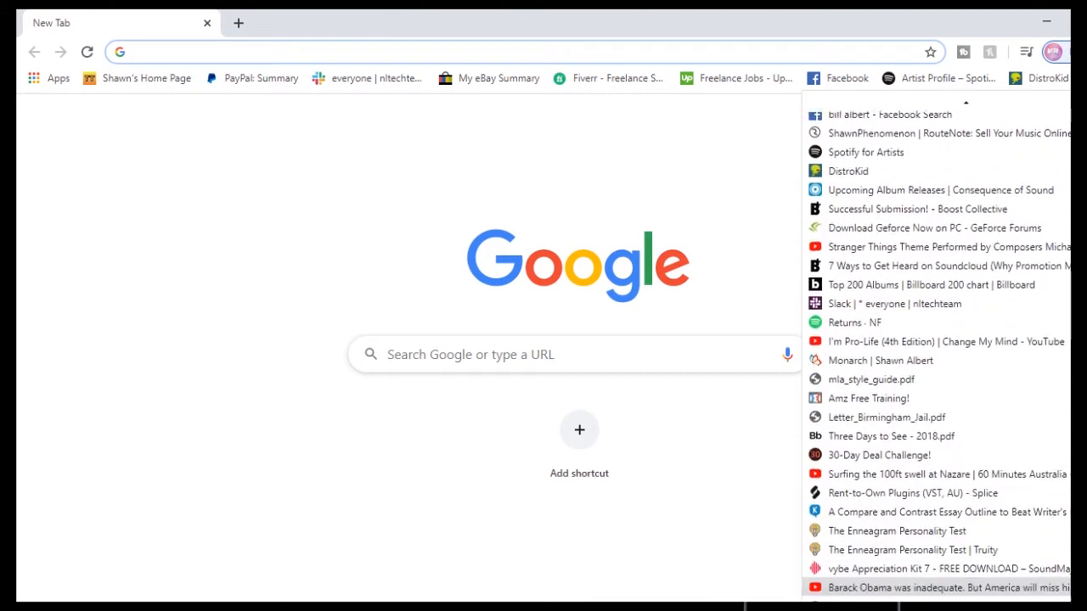
{"action": "scroll", "coordinate": [934, 209], "scroll_direction": "down", "scroll_amount": 2}
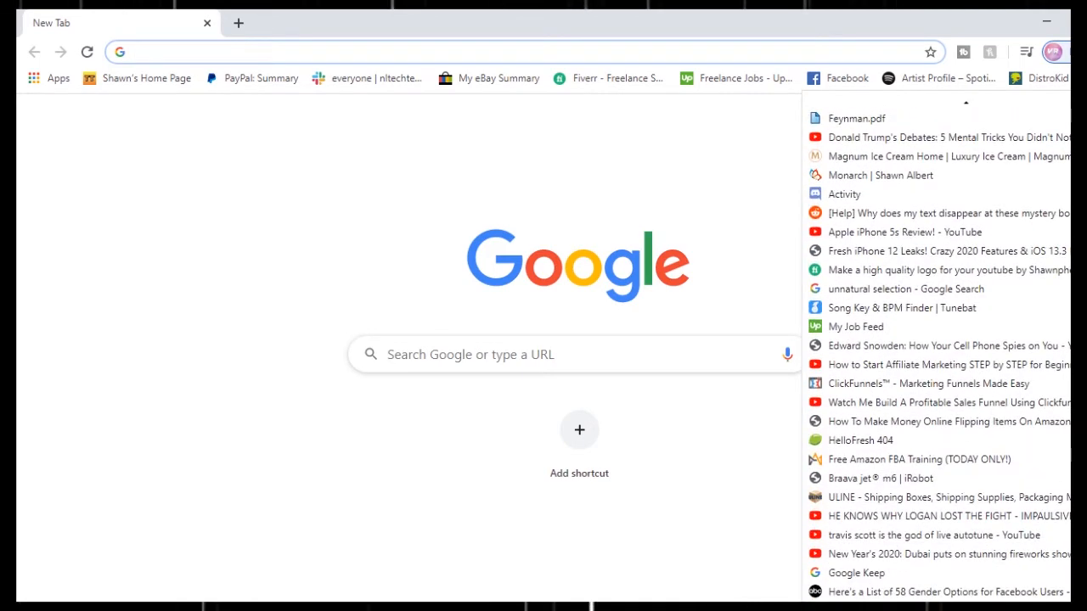
{"action": "left_click", "coordinate": [892, 308]}
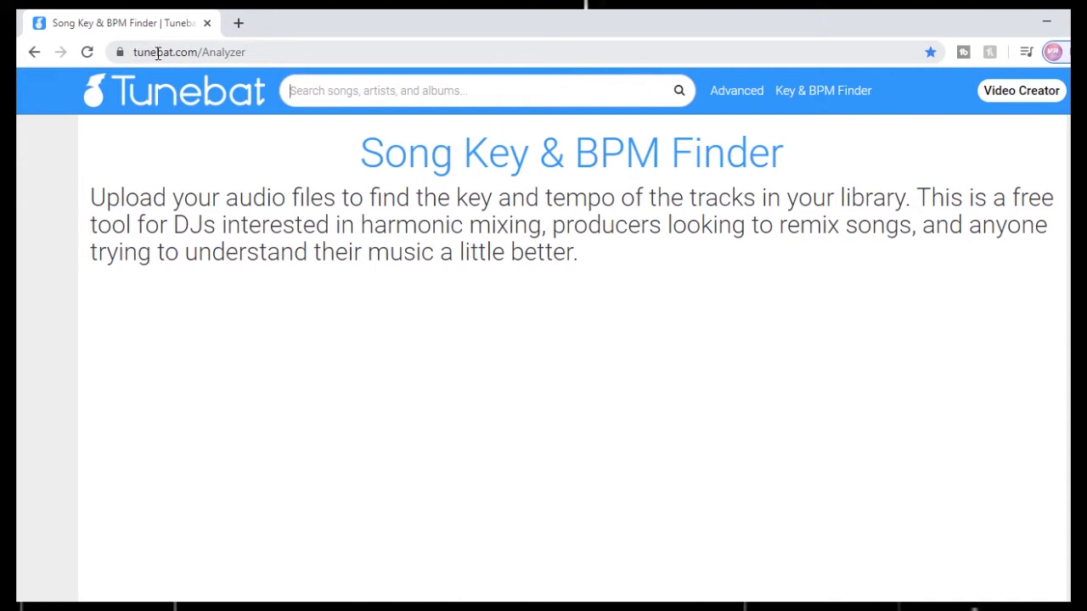
Load tunebat.com/Analyzer in a new browser tab and close the original Tunebat tab
{"action": "left_click", "coordinate": [236, 23]}
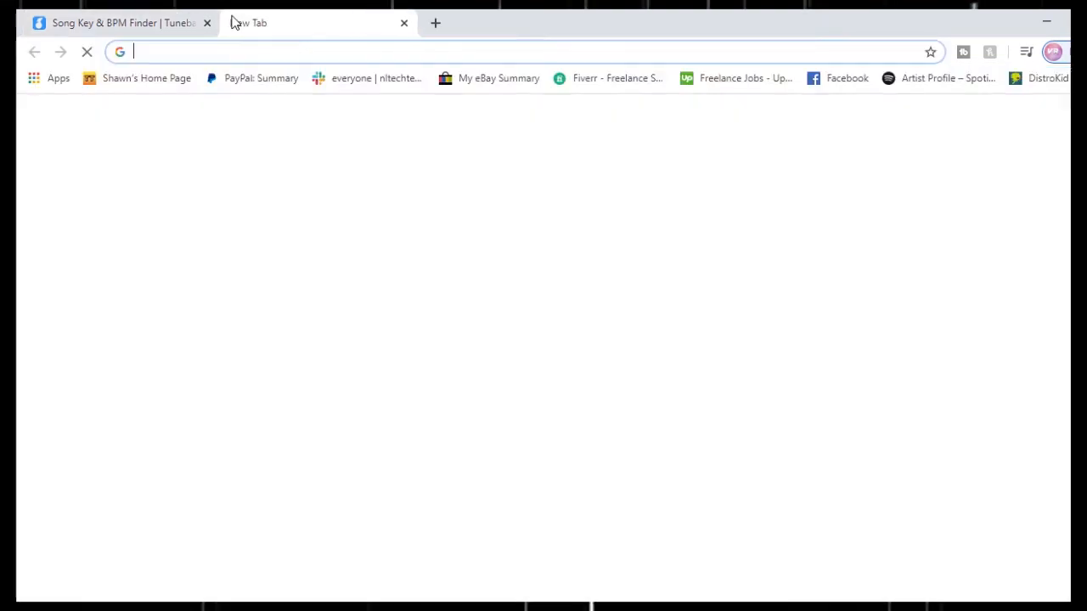
{"action": "type", "text": "tuneba"}
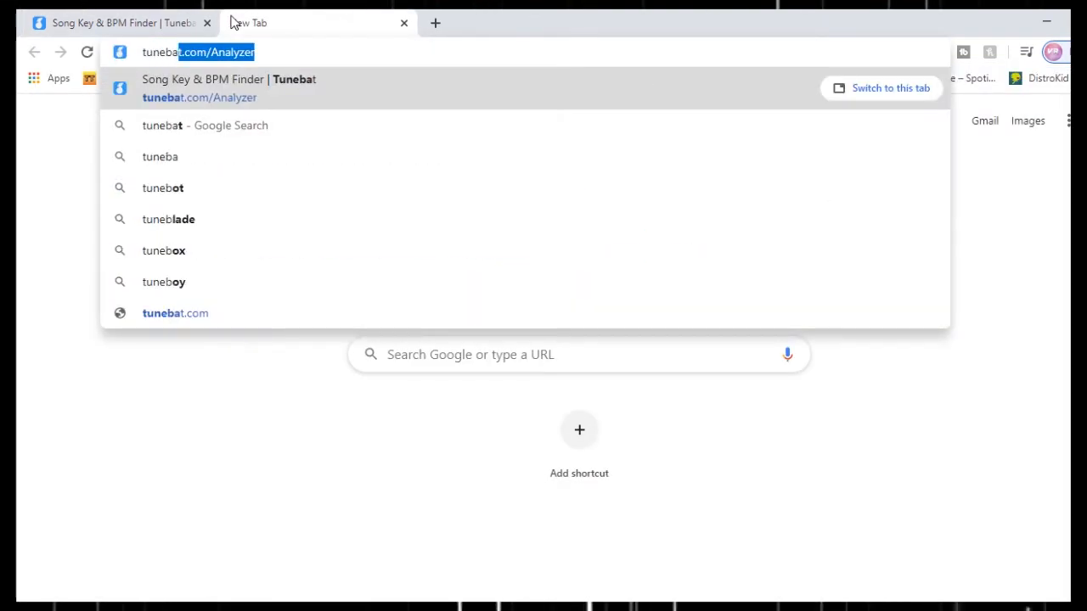
{"action": "type", "text": "t.com/"}
{"action": "key", "text": "Return"}
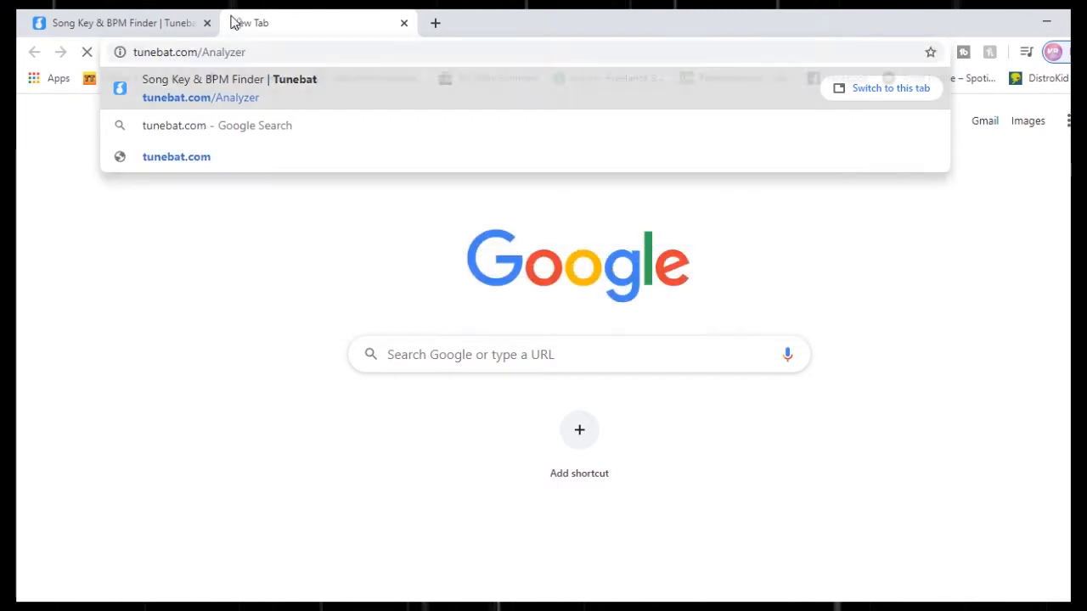
{"action": "left_click", "coordinate": [206, 24]}
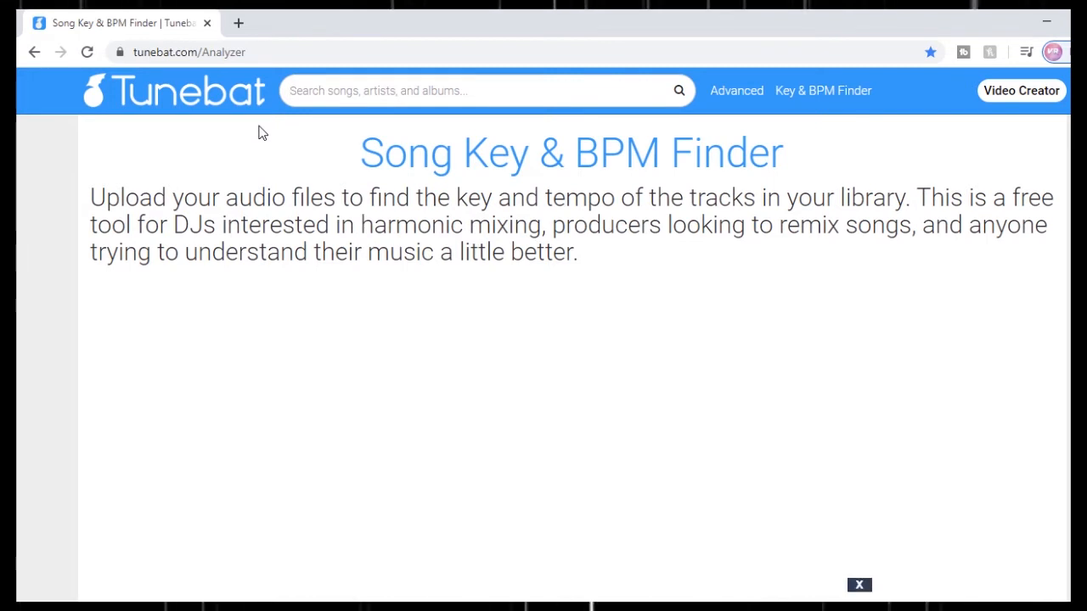
Upload "[FREE] SMOKEPURPP x MURDA BEATZ TYPE BEAT TINTED (1).mp3" from the Downloads folder to Tunebat's key finder for analysis
{"action": "scroll", "coordinate": [297, 297], "scroll_direction": "down", "scroll_amount": 5}
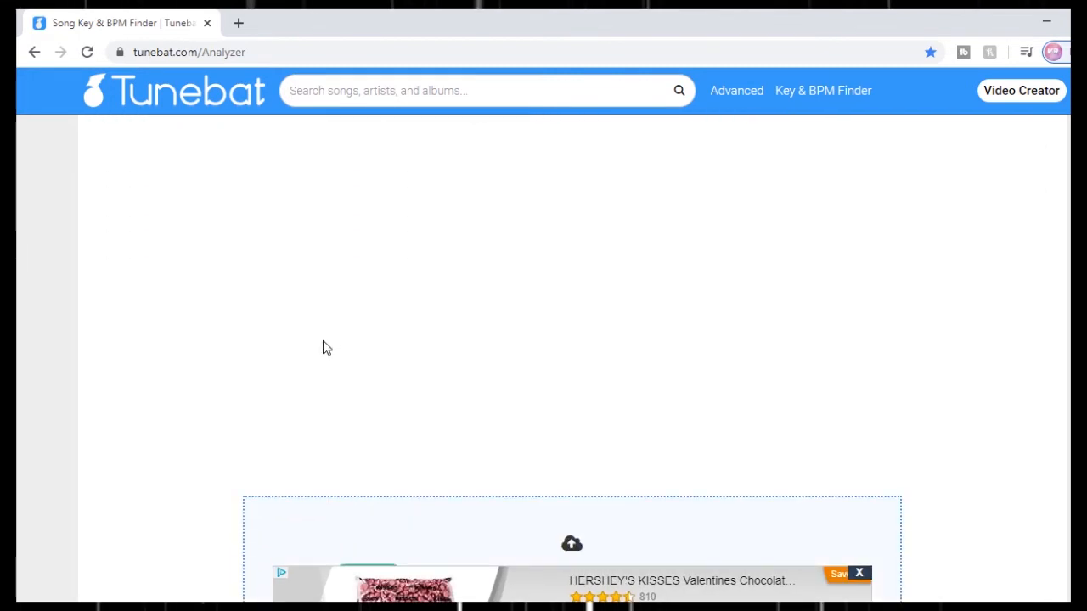
{"action": "left_click", "coordinate": [858, 573]}
{"action": "scroll", "coordinate": [626, 461], "scroll_direction": "down", "scroll_amount": 3}
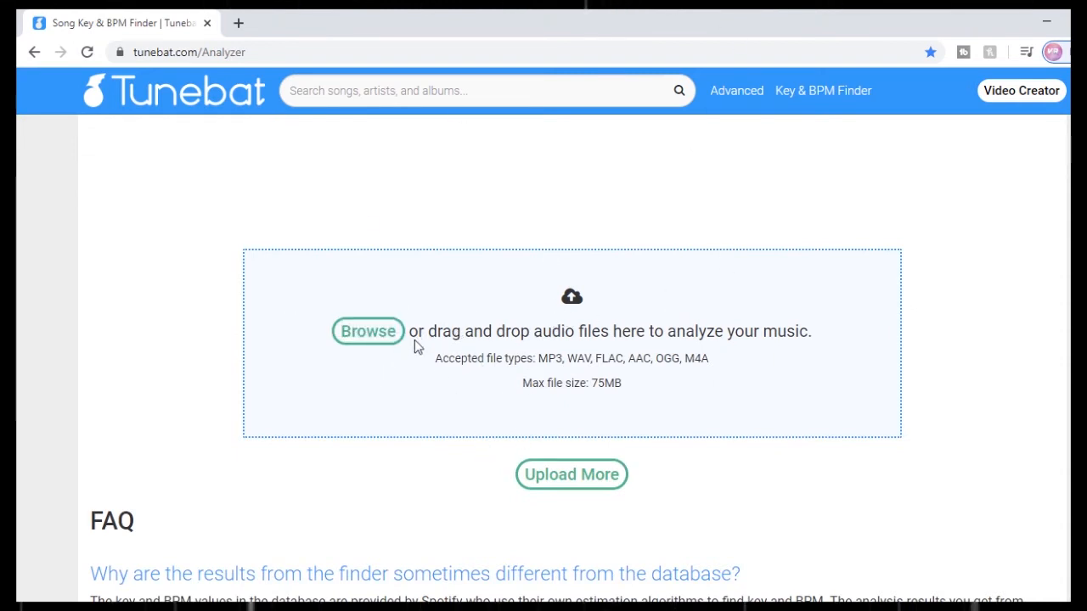
{"action": "left_click", "coordinate": [371, 345]}
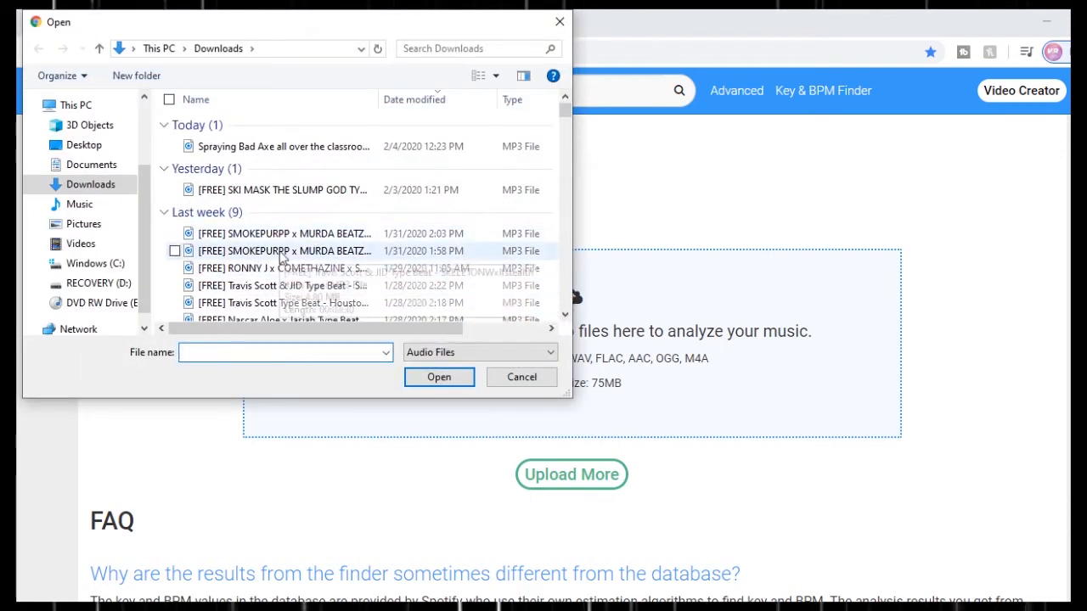
{"action": "double_click", "coordinate": [281, 234]}
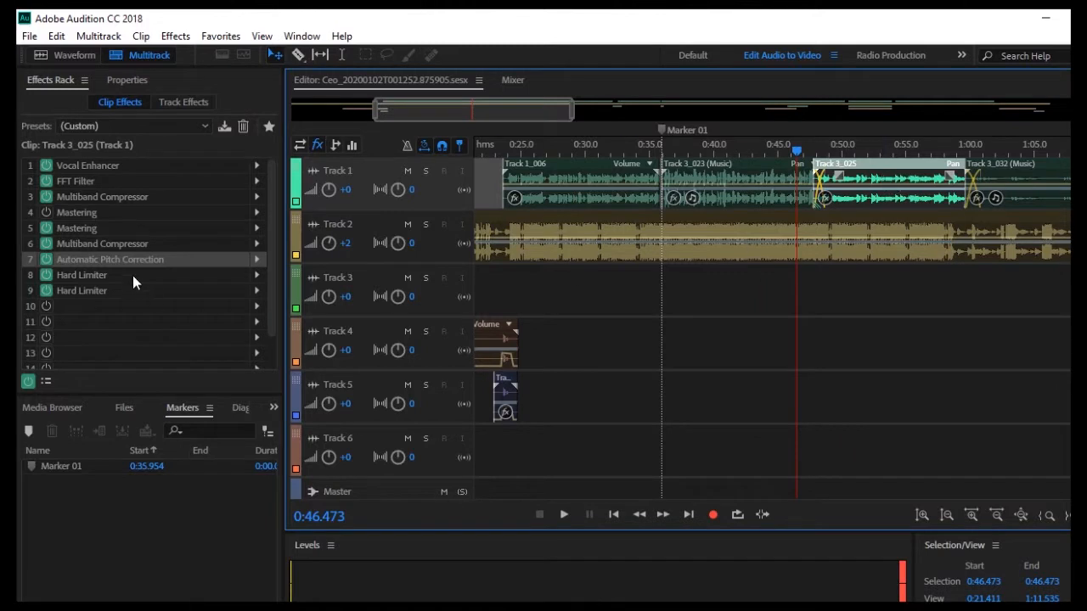
In Audition, set the reference channel of the Track 3_025 clip's Automatic Pitch Correction to Right and close the effect window
{"action": "double_click", "coordinate": [136, 258]}
{"action": "left_click", "coordinate": [553, 370]}
{"action": "left_click", "coordinate": [550, 400]}
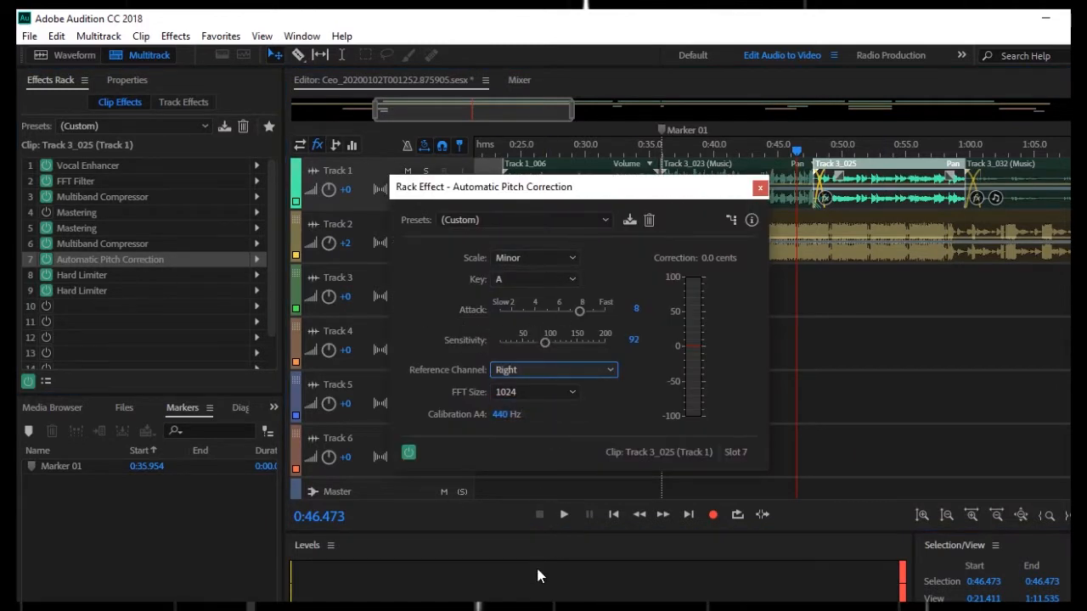
{"action": "left_click", "coordinate": [760, 187]}
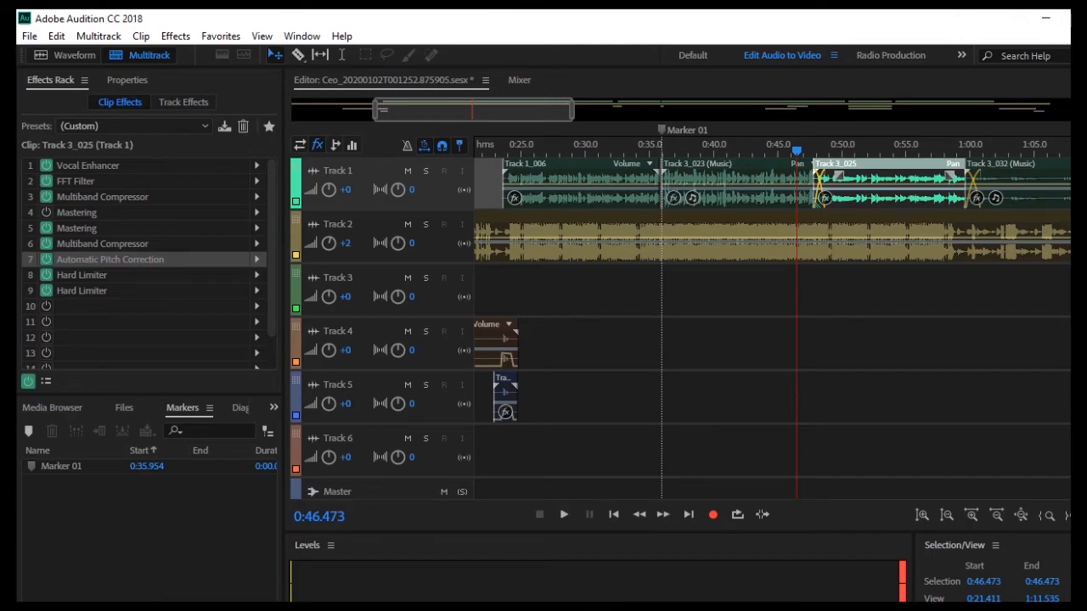
Compare the key Tunebat reports for the beat with the scale and key in the Track 3_025 clip's Automatic Pitch Correction
{"action": "left_click", "coordinate": [538, 571]}
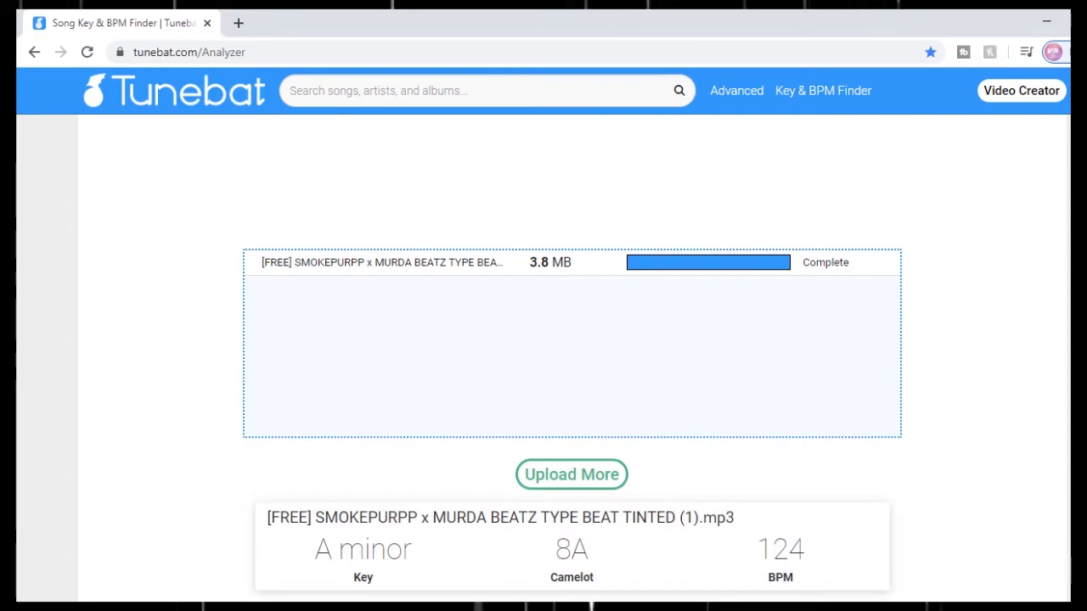
{"action": "key", "text": "alt+Tab"}
{"action": "double_click", "coordinate": [174, 261]}
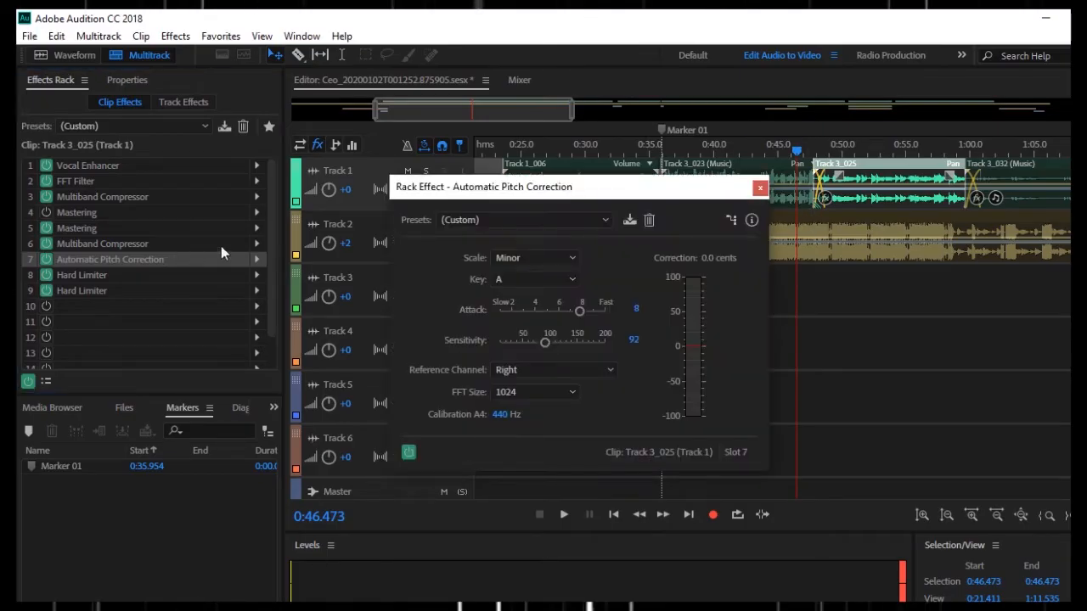
{"action": "left_click", "coordinate": [760, 187]}
{"action": "mouse_move", "coordinate": [454, 607]}
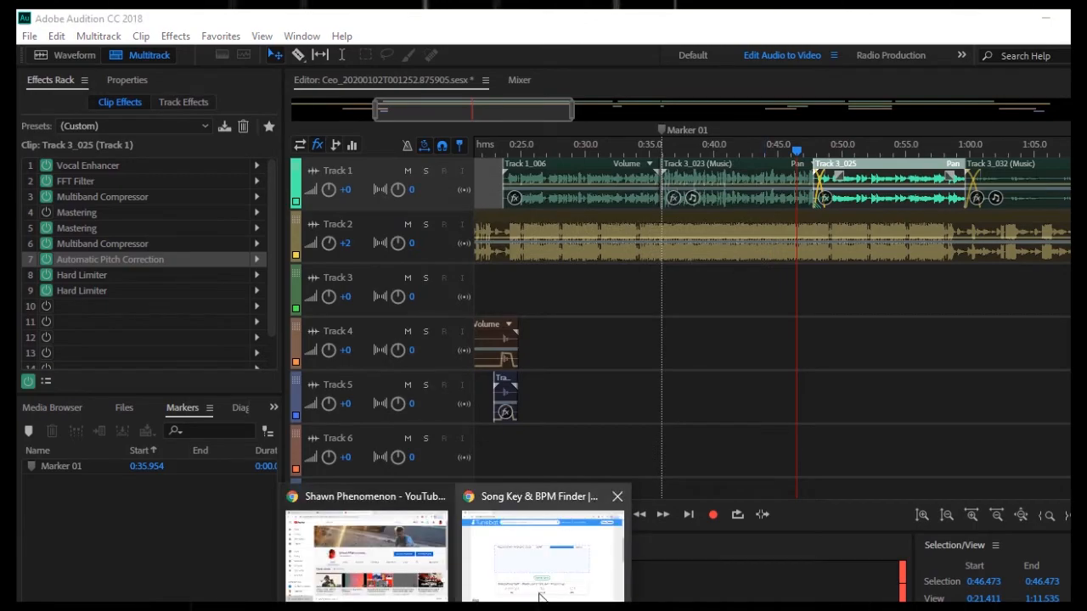
{"action": "left_click", "coordinate": [541, 544]}
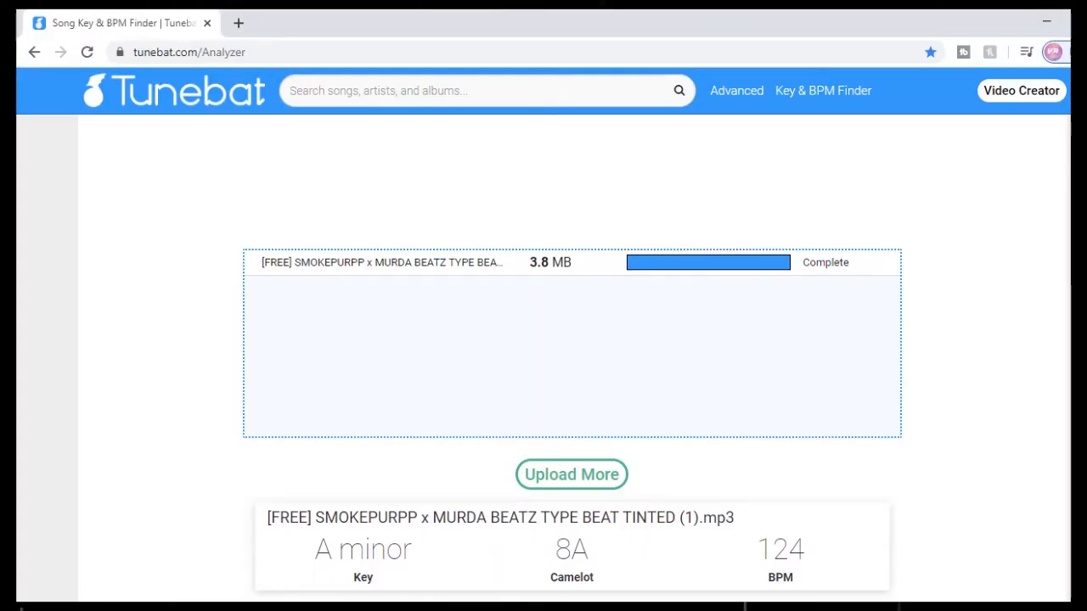
Switch back to Audition and move the playhead to about 0:47, just before the Track 3_025 clip
{"action": "left_click", "coordinate": [392, 608]}
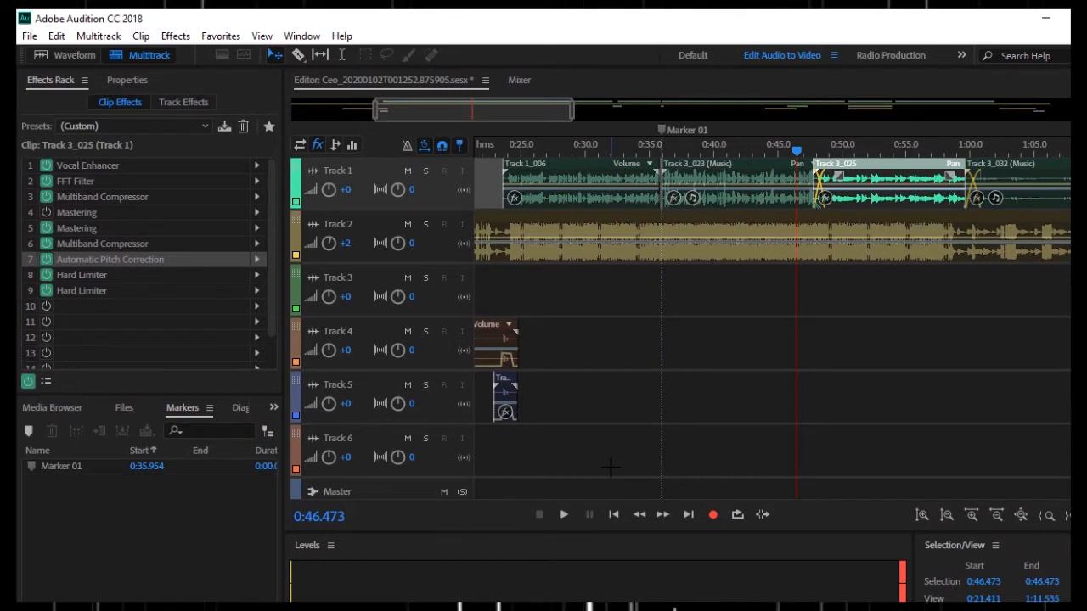
{"action": "left_click_drag", "start_coordinate": [796, 151], "coordinate": [810, 153]}
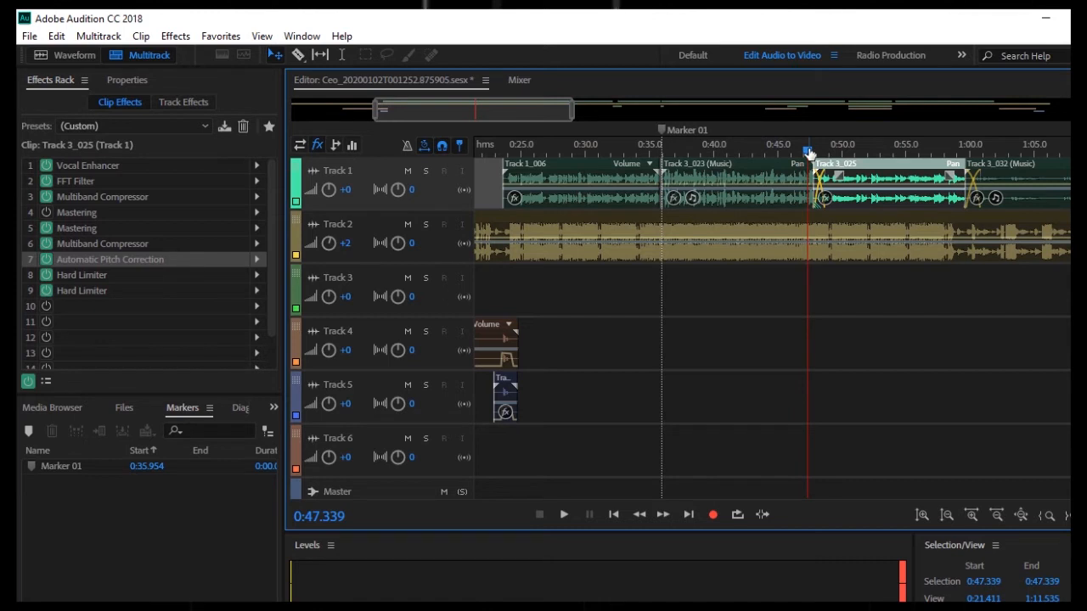
Try the D#/Eb key, the Chromatic scale and an attack of 6 in the Track 3_025 clip's Automatic Pitch Correction
{"action": "double_click", "coordinate": [150, 260]}
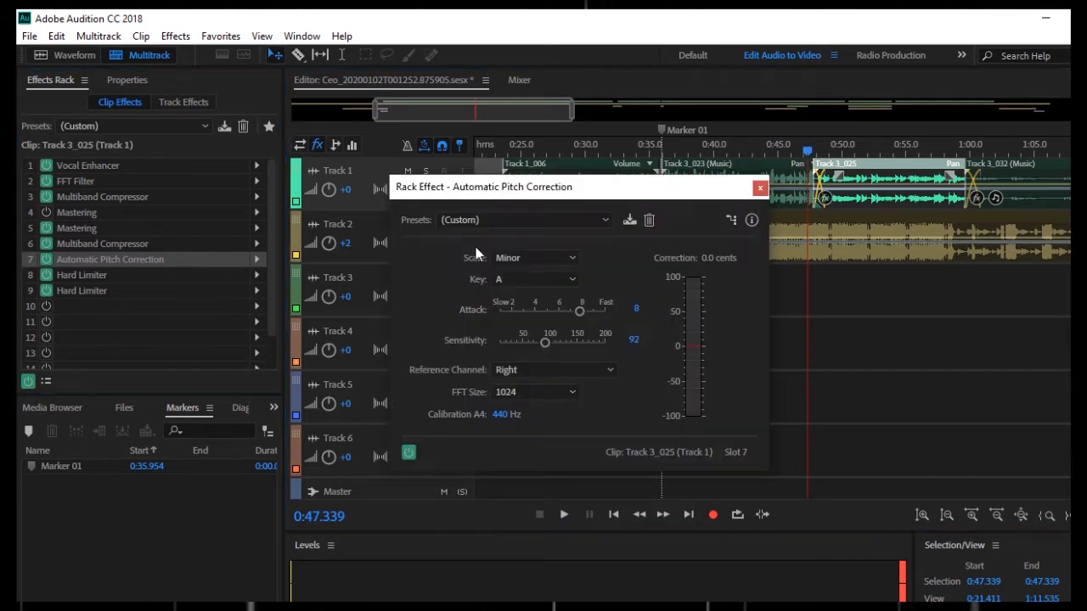
{"action": "left_click", "coordinate": [546, 282]}
{"action": "left_click", "coordinate": [564, 445]}
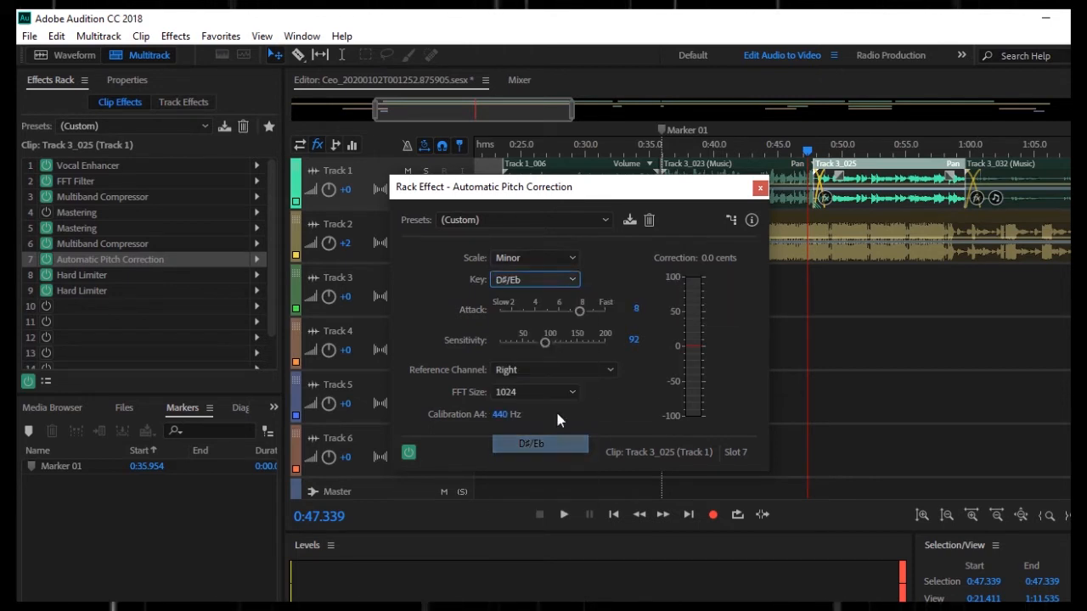
{"action": "left_click", "coordinate": [552, 257]}
{"action": "left_click", "coordinate": [563, 313]}
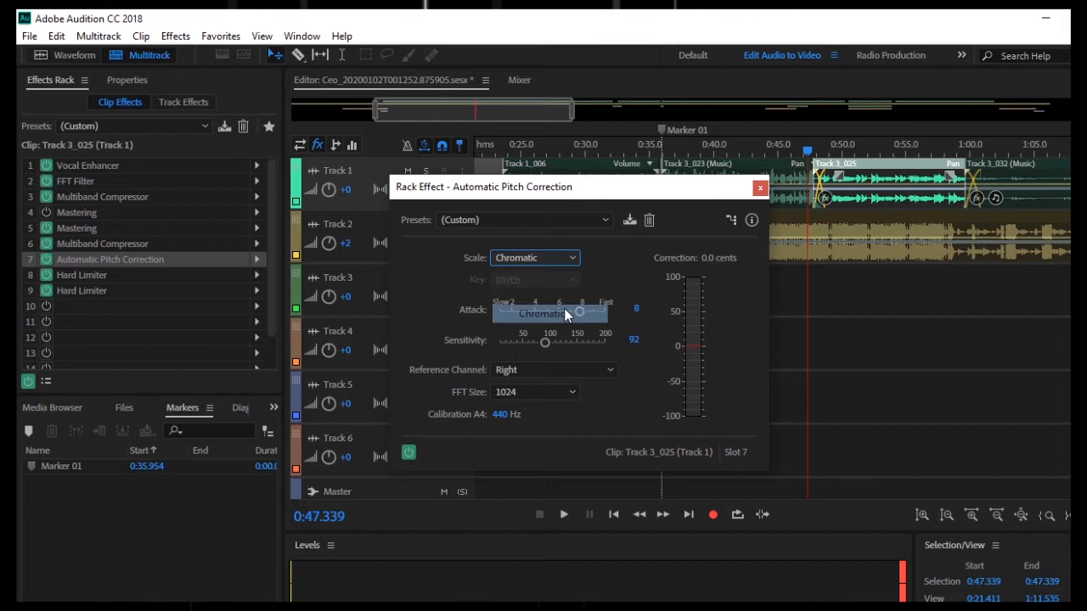
{"action": "left_click", "coordinate": [572, 259]}
{"action": "left_click", "coordinate": [574, 263]}
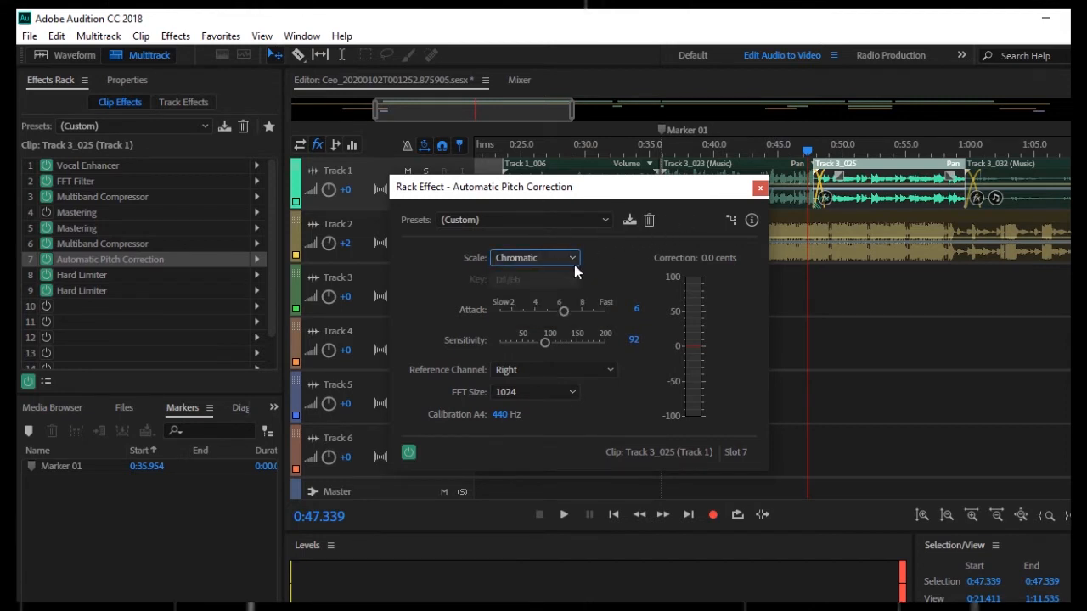
Set the Automatic Pitch Correction scale to Minor and the key to A, and close the effect window
{"action": "left_click", "coordinate": [563, 263]}
{"action": "left_click", "coordinate": [556, 294]}
{"action": "left_click", "coordinate": [546, 278]}
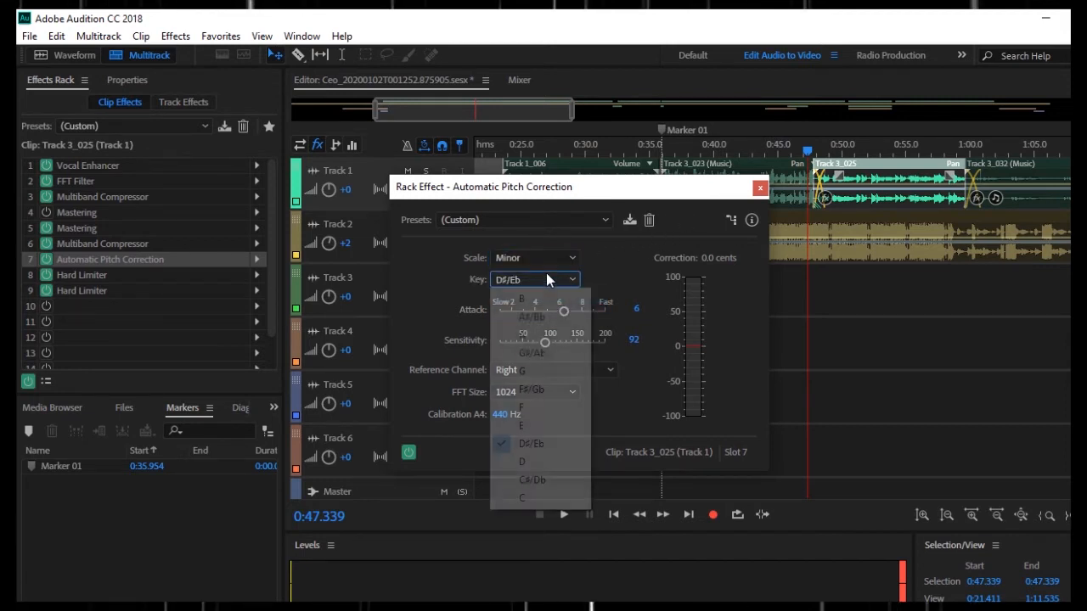
{"action": "left_click", "coordinate": [544, 337]}
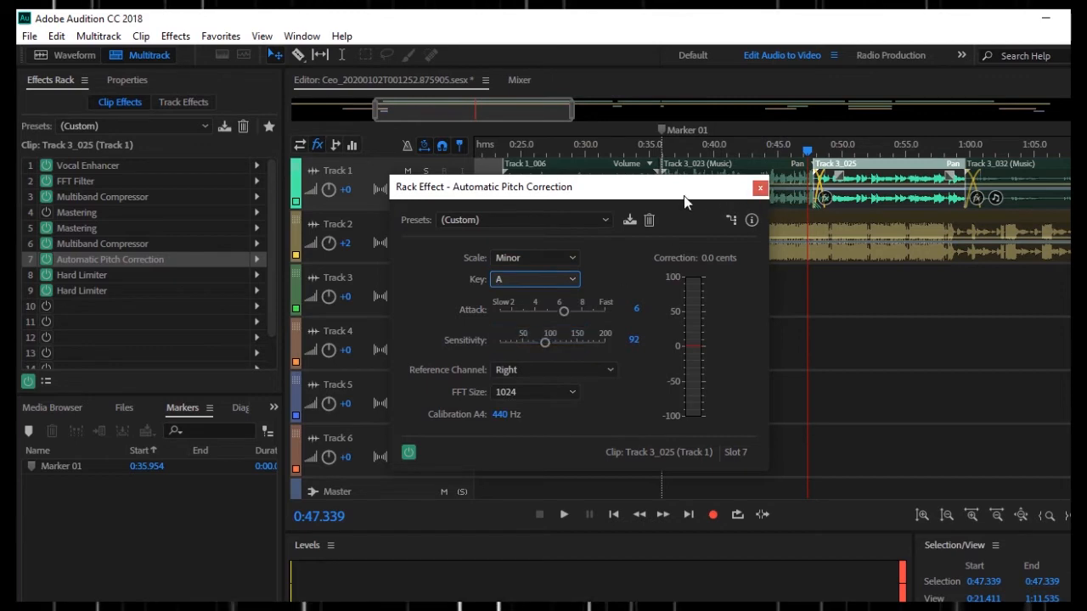
{"action": "left_click_drag", "start_coordinate": [683, 196], "coordinate": [564, 227]}
{"action": "left_click", "coordinate": [643, 217]}
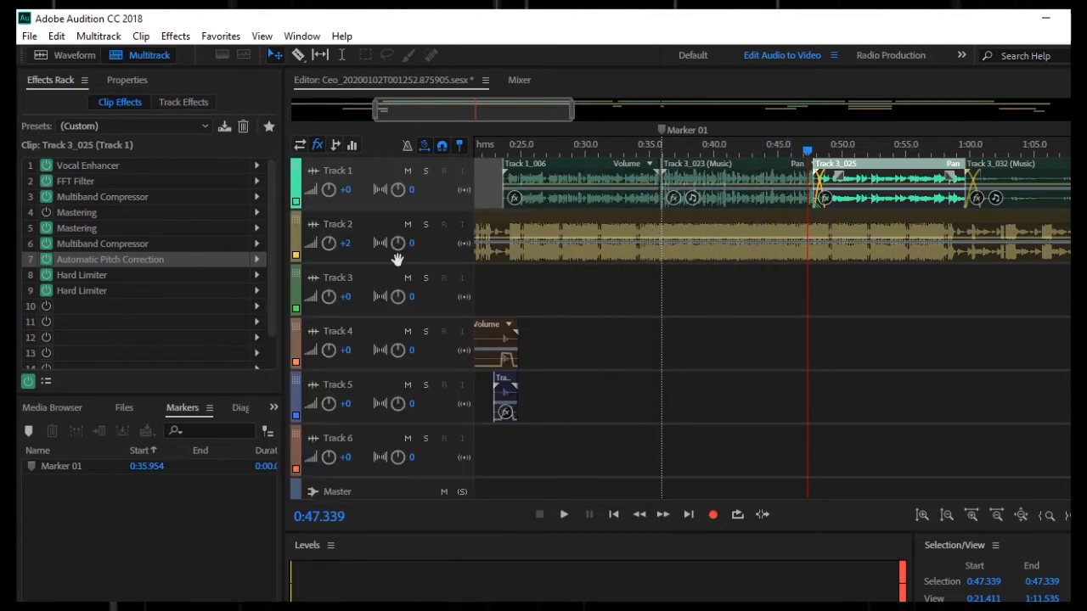
Locate Automatic Pitch Correction among the Time and Pitch effects without adding it
{"action": "left_click", "coordinate": [181, 41]}
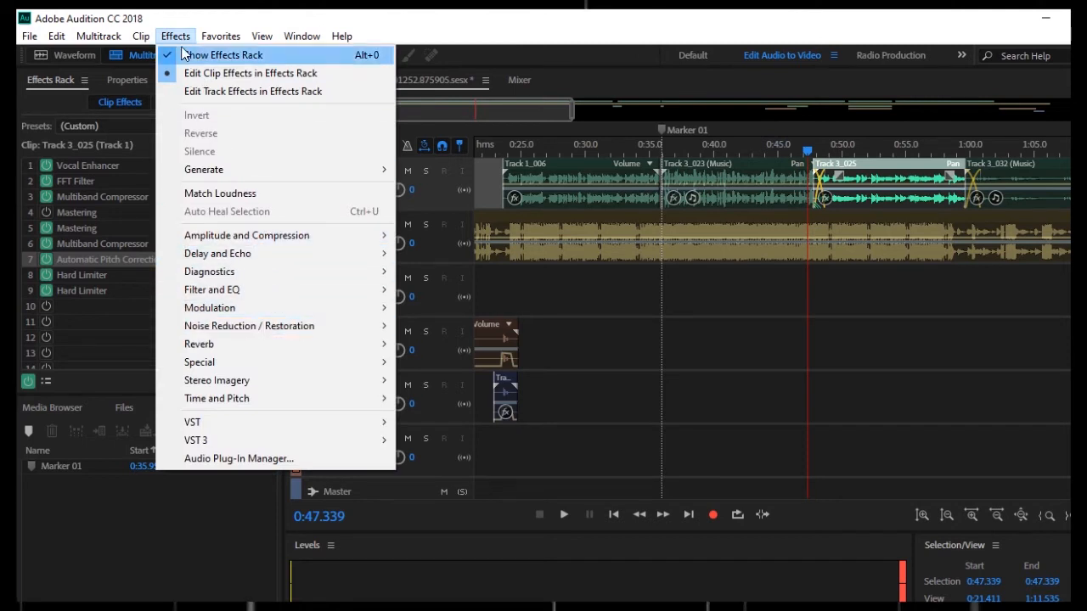
{"action": "mouse_move", "coordinate": [255, 398]}
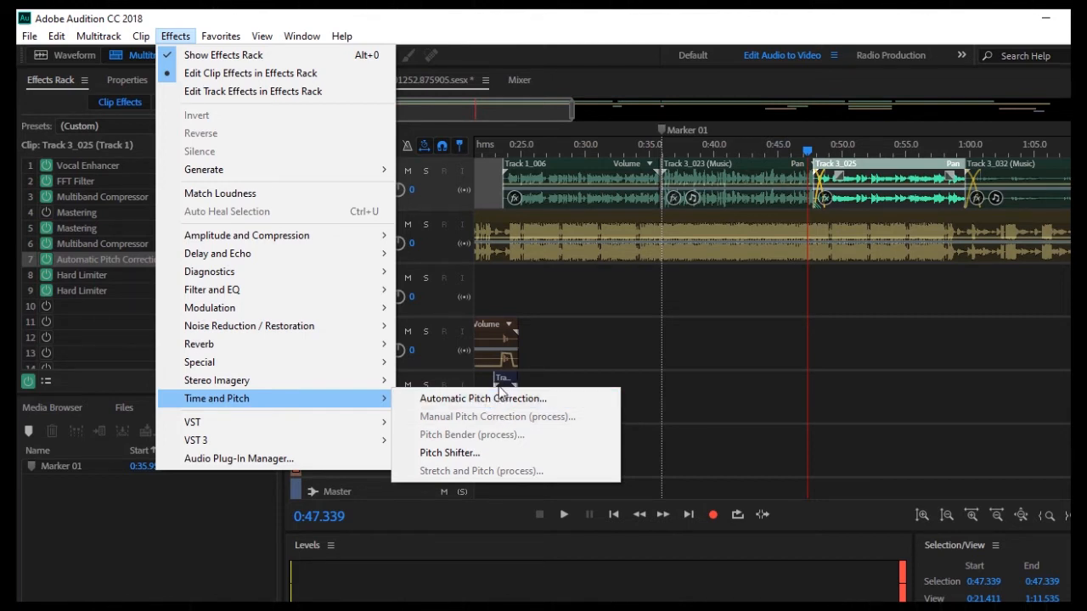
{"action": "left_click", "coordinate": [604, 345]}
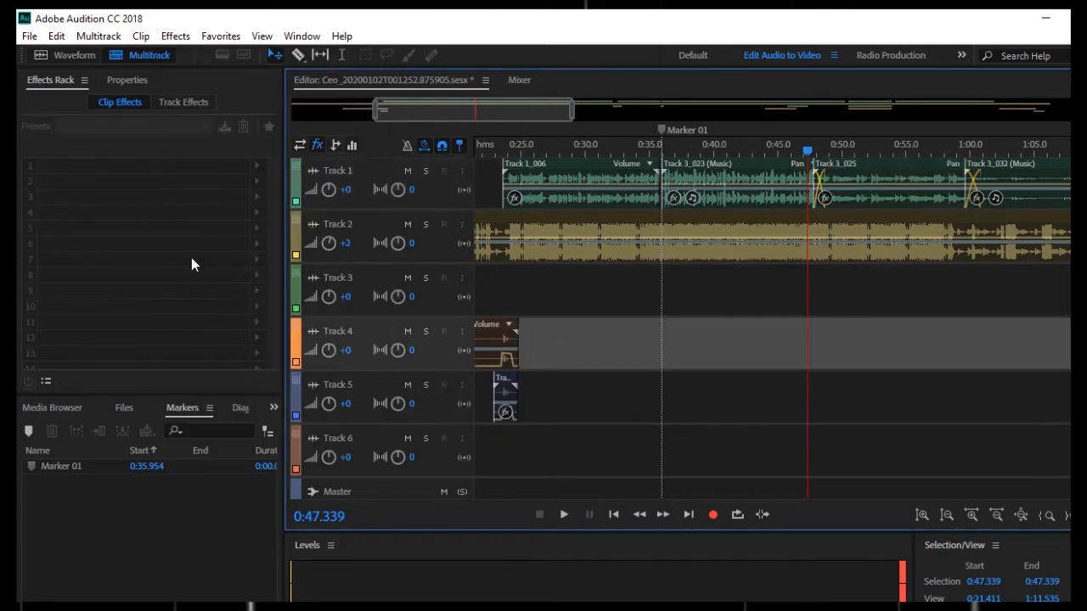
Reopen Automatic Pitch Correction on the Track 3_025 clip and examine its preset, scale and key options
{"action": "left_click", "coordinate": [831, 206]}
{"action": "double_click", "coordinate": [106, 259]}
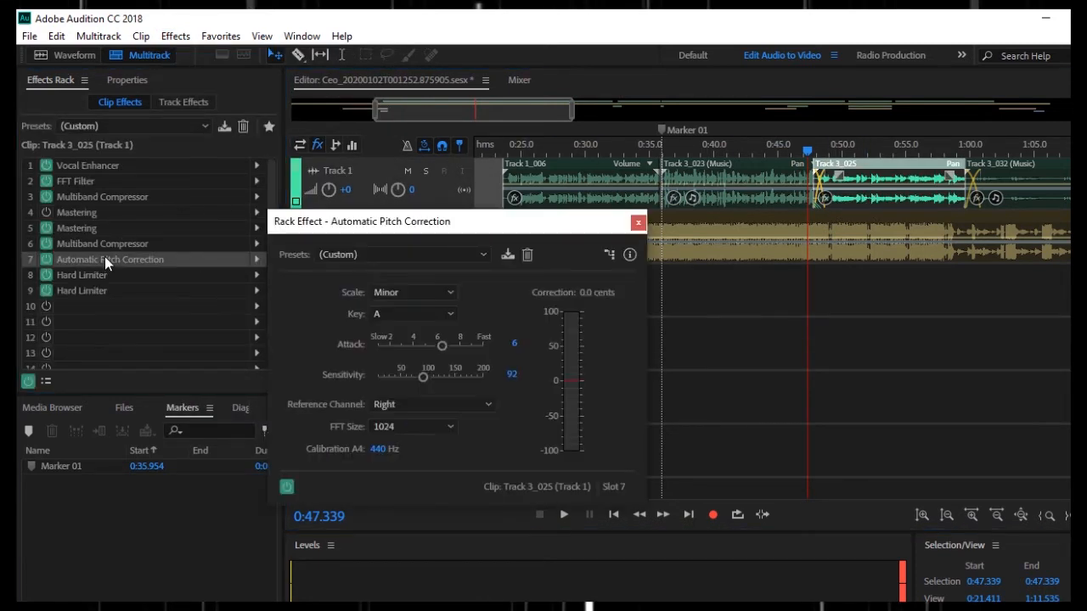
{"action": "left_click", "coordinate": [406, 258]}
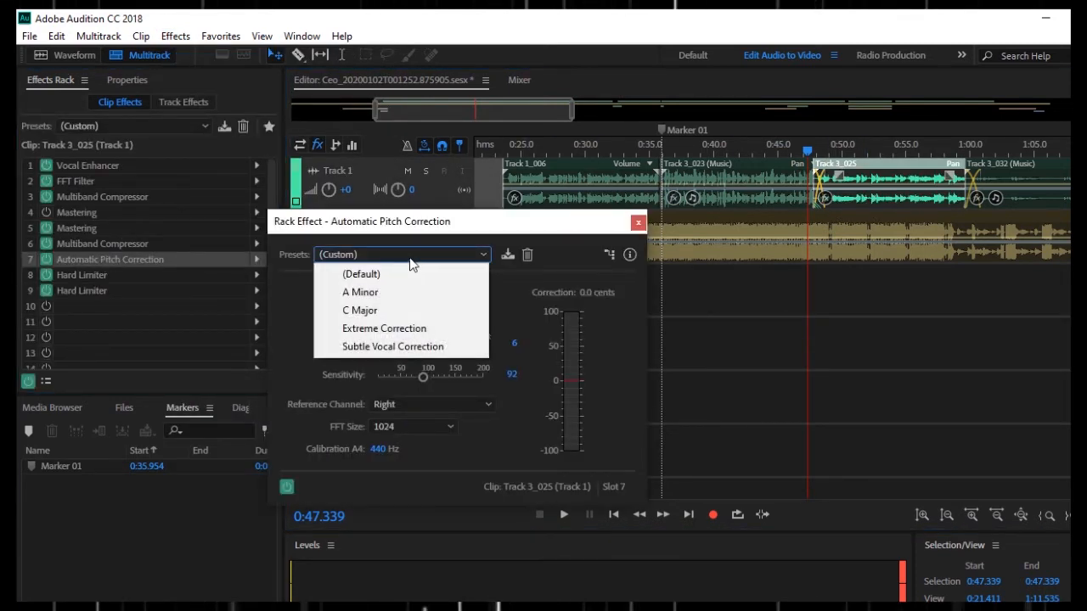
{"action": "left_click", "coordinate": [409, 258]}
{"action": "left_click", "coordinate": [416, 293]}
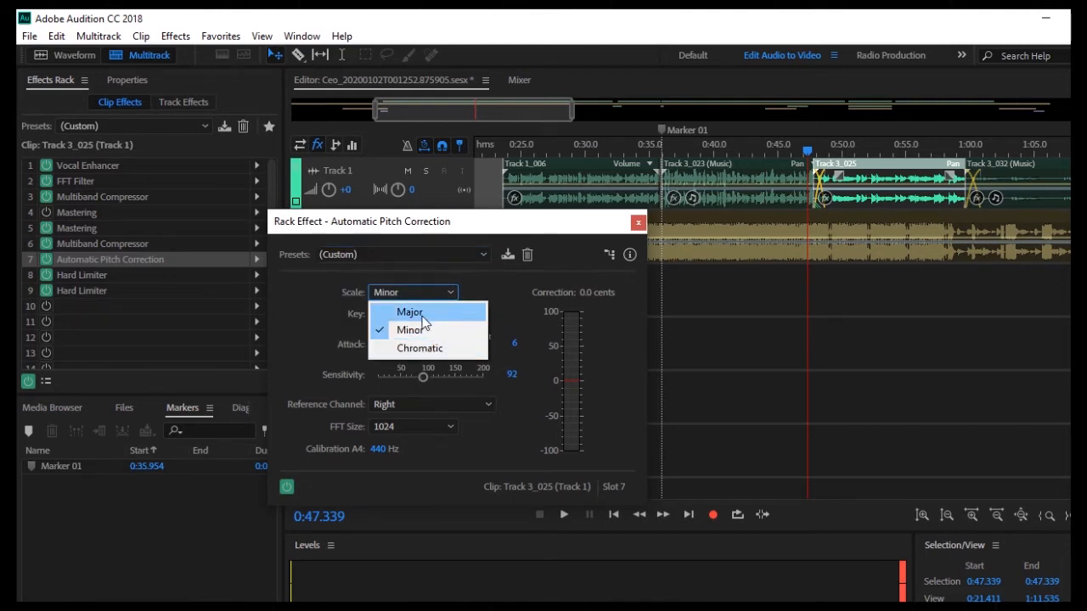
{"action": "left_click", "coordinate": [430, 329]}
{"action": "left_click", "coordinate": [427, 314]}
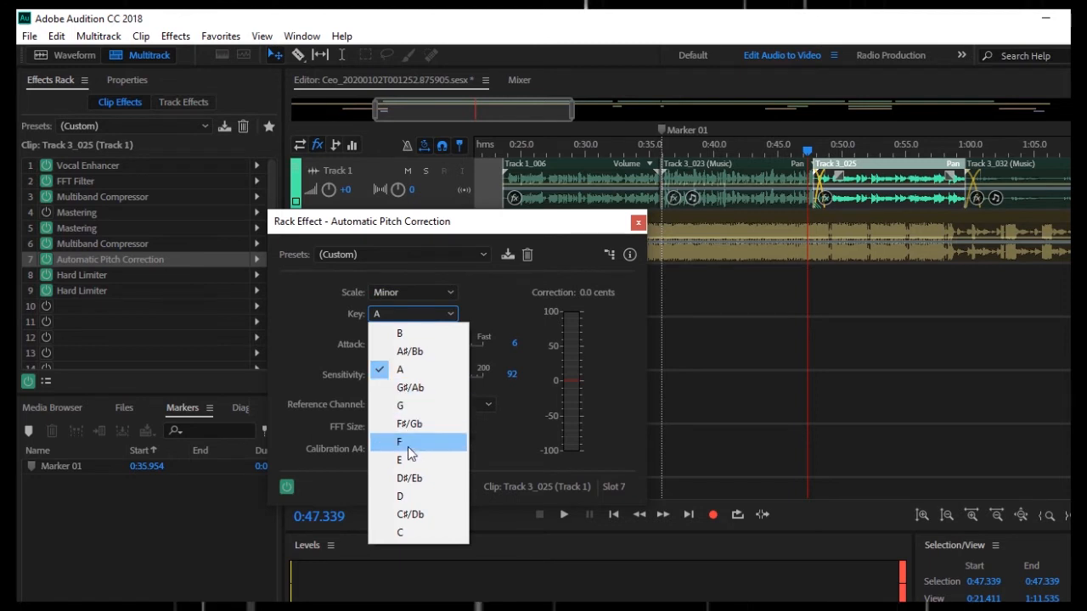
{"action": "left_click", "coordinate": [467, 254]}
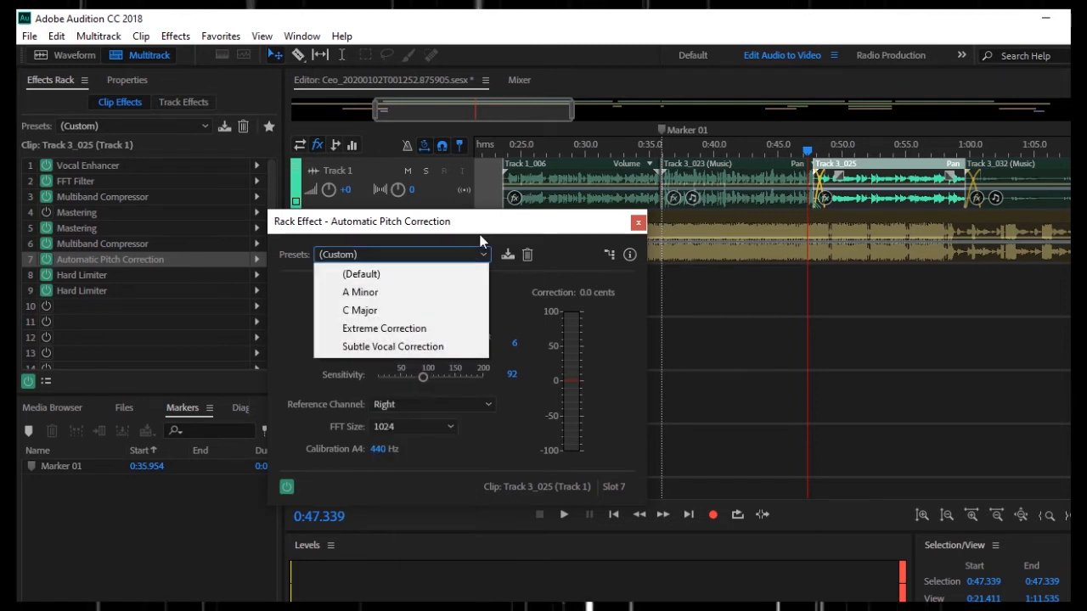
{"action": "left_click", "coordinate": [467, 254]}
Raise the Automatic Pitch Correction attack to 10 and the sensitivity to 200 for the Track 3_025 clip
{"action": "left_click_drag", "start_coordinate": [472, 223], "coordinate": [533, 214]}
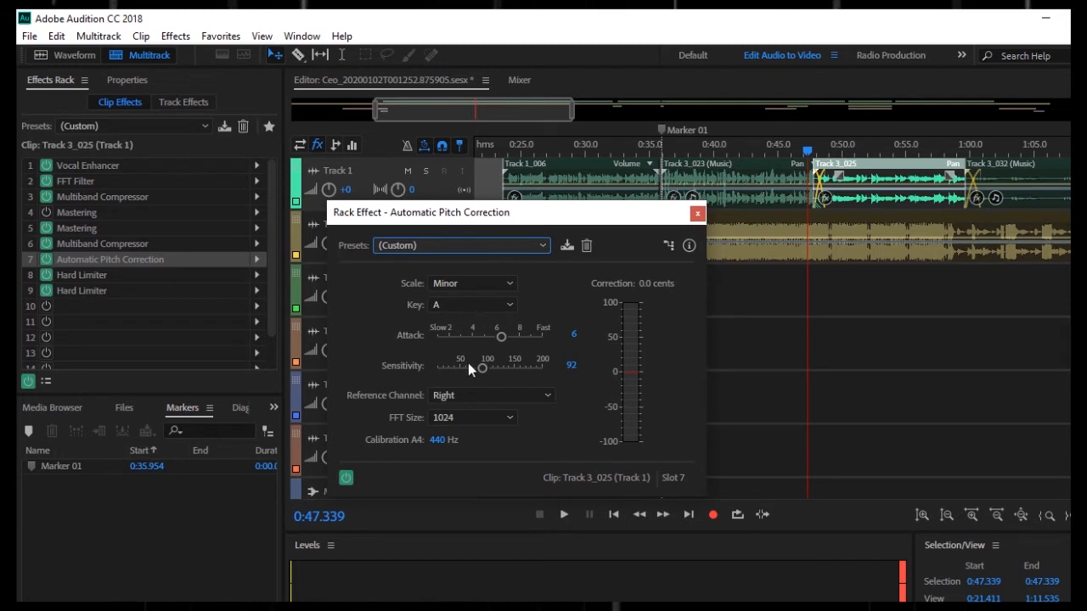
{"action": "left_click_drag", "start_coordinate": [501, 336], "coordinate": [585, 330]}
{"action": "left_click_drag", "start_coordinate": [483, 367], "coordinate": [542, 372]}
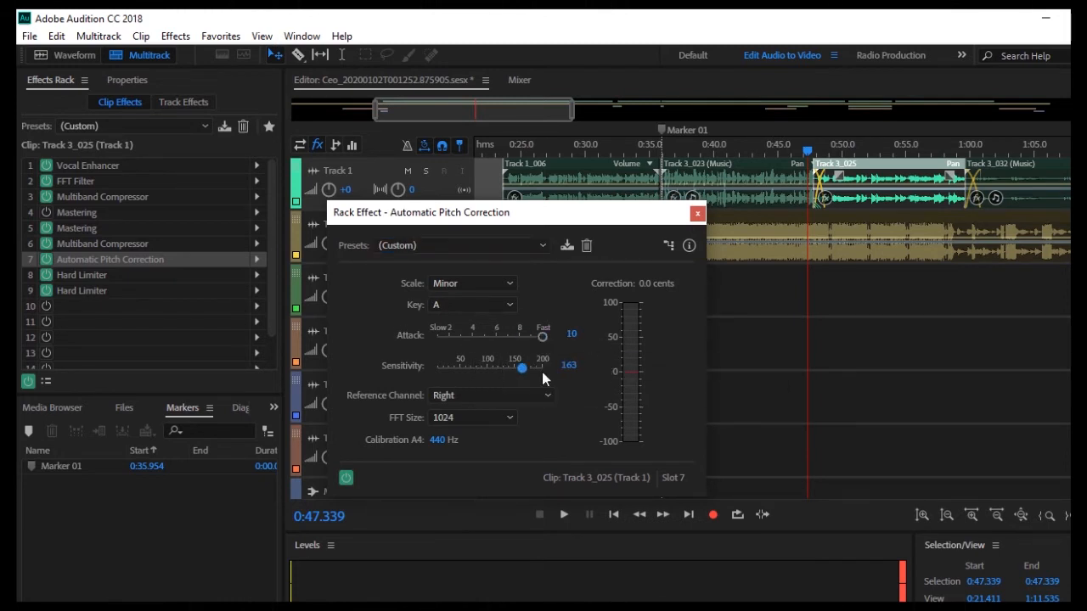
Solo Track 1 and play the pitch-corrected Track 3_025 vocal from about 0:47 to 0:54
{"action": "left_click", "coordinate": [424, 172]}
{"action": "key", "text": "space"}
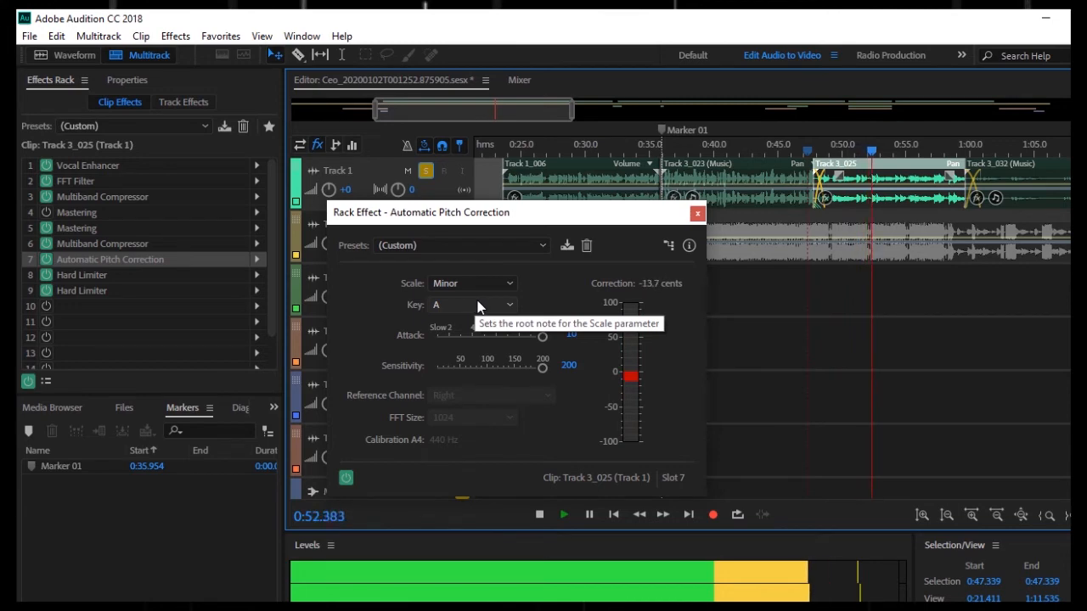
{"action": "key", "text": "space"}
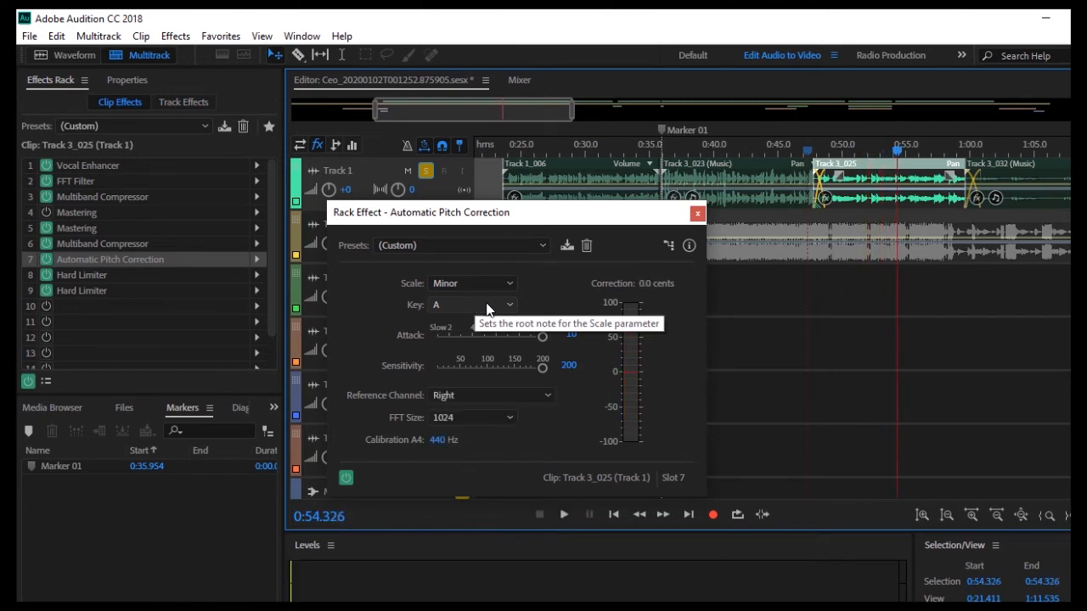
Lower the Automatic Pitch Correction attack to 1 and sensitivity to 10, and play the soloed Track 3_025 vocal from about 0:48
{"action": "left_click_drag", "start_coordinate": [543, 337], "coordinate": [386, 334]}
{"action": "left_click_drag", "start_coordinate": [543, 366], "coordinate": [392, 369]}
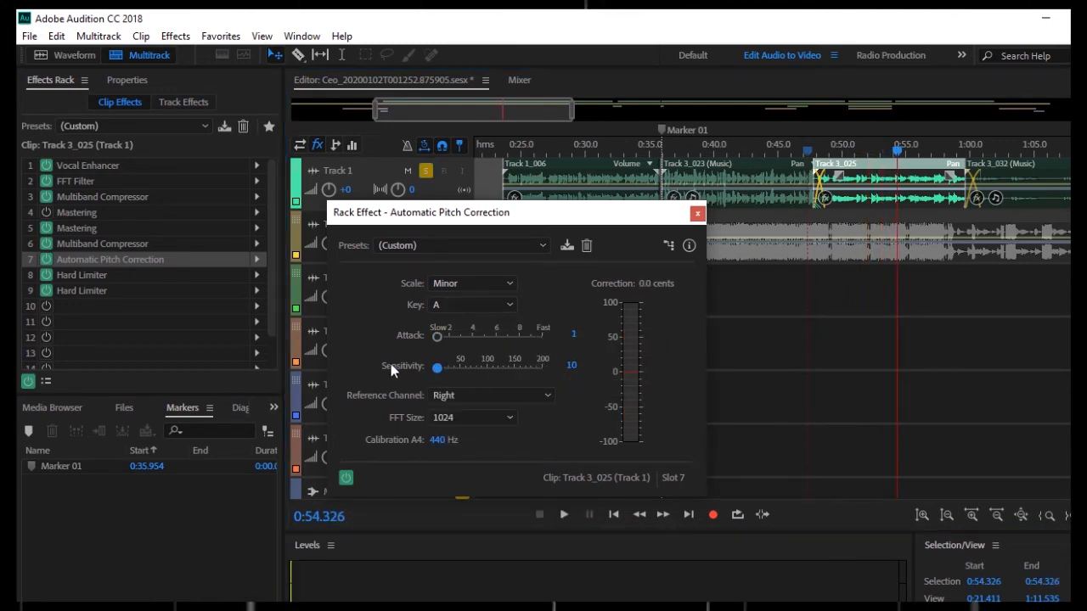
{"action": "left_click", "coordinate": [818, 150]}
{"action": "key", "text": "space"}
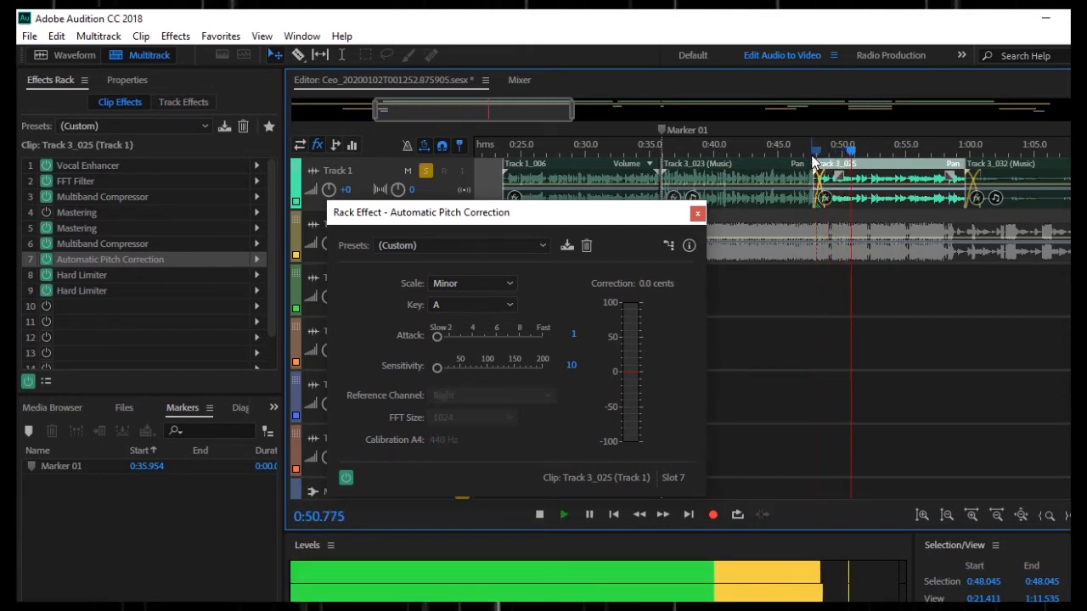
{"action": "key", "text": "space"}
Raise the attack through 5 to 10 and the sensitivity through 92 to 200, and play Track 3_025 with Track 1 unsoloed to about 0:54
{"action": "left_click_drag", "start_coordinate": [437, 336], "coordinate": [480, 336]}
{"action": "left_click_drag", "start_coordinate": [437, 367], "coordinate": [484, 370]}
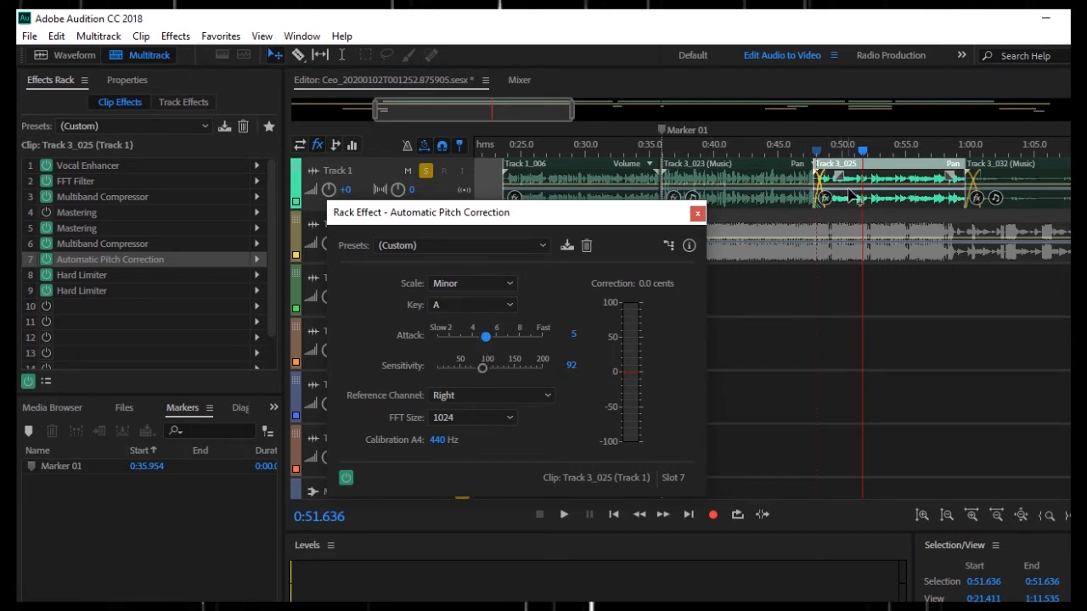
{"action": "left_click_drag", "start_coordinate": [516, 337], "coordinate": [568, 312]}
{"action": "left_click", "coordinate": [425, 170]}
{"action": "key", "text": "space"}
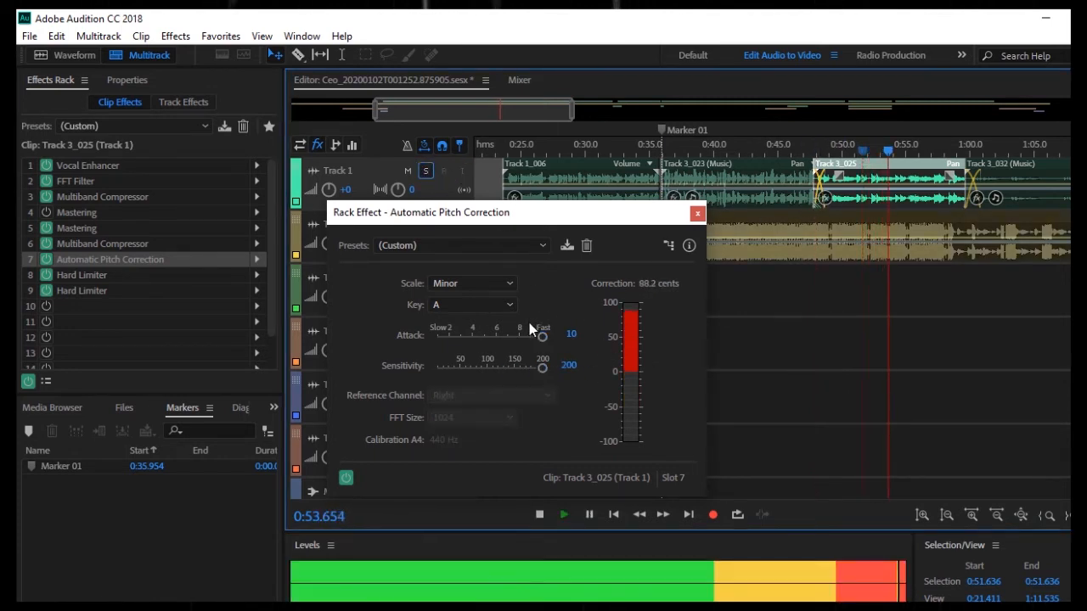
{"action": "key", "text": "space"}
Solo Track 1 and vary the pitch correction attack through 7 and 10 down to 1
{"action": "left_click_drag", "start_coordinate": [543, 336], "coordinate": [555, 366]}
{"action": "left_click", "coordinate": [425, 171]}
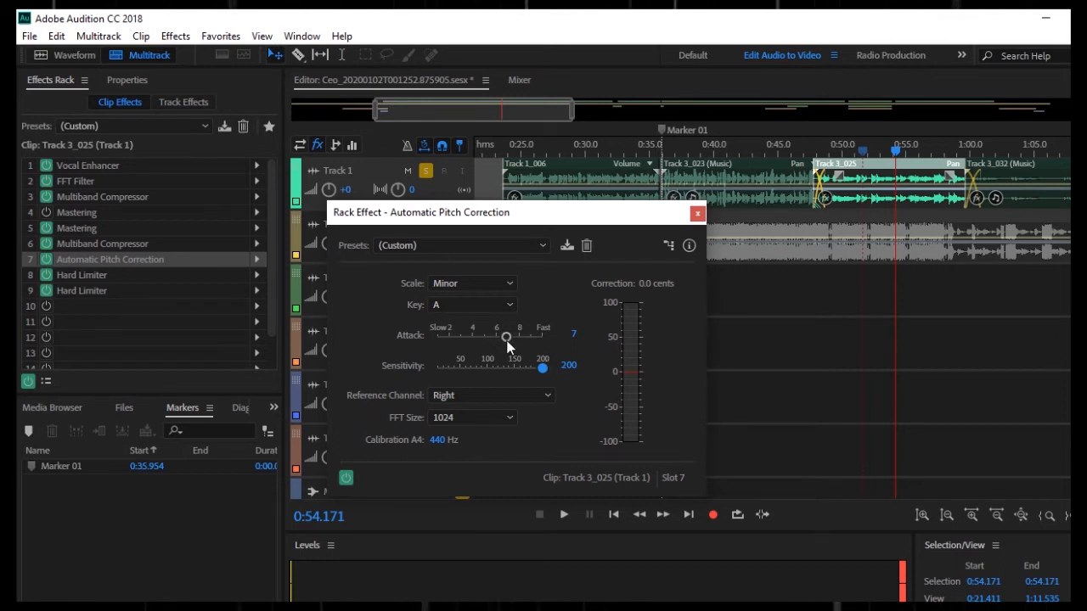
{"action": "left_click_drag", "start_coordinate": [507, 337], "coordinate": [550, 339]}
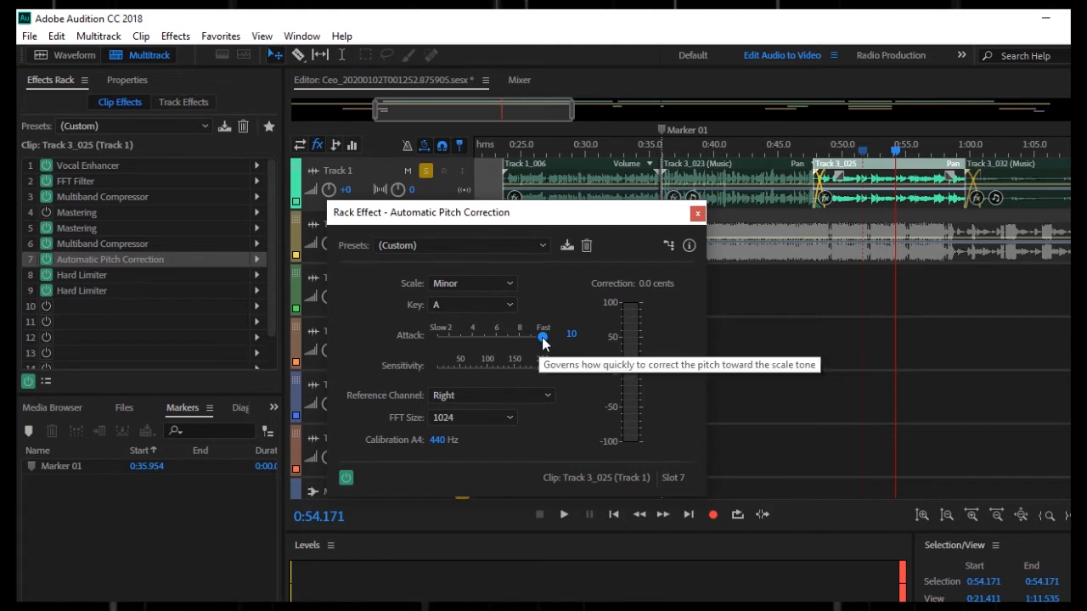
{"action": "left_click_drag", "start_coordinate": [542, 338], "coordinate": [437, 338]}
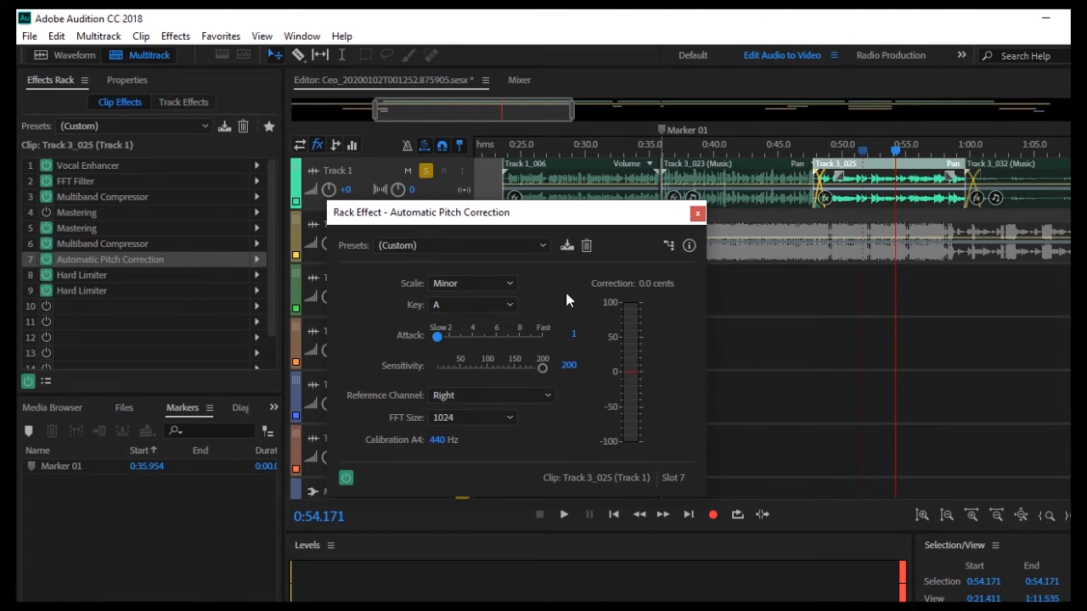
Play the soloed vocal from about 0:48 to 0:51 while raising the pitch correction attack to 10
{"action": "left_click", "coordinate": [818, 151]}
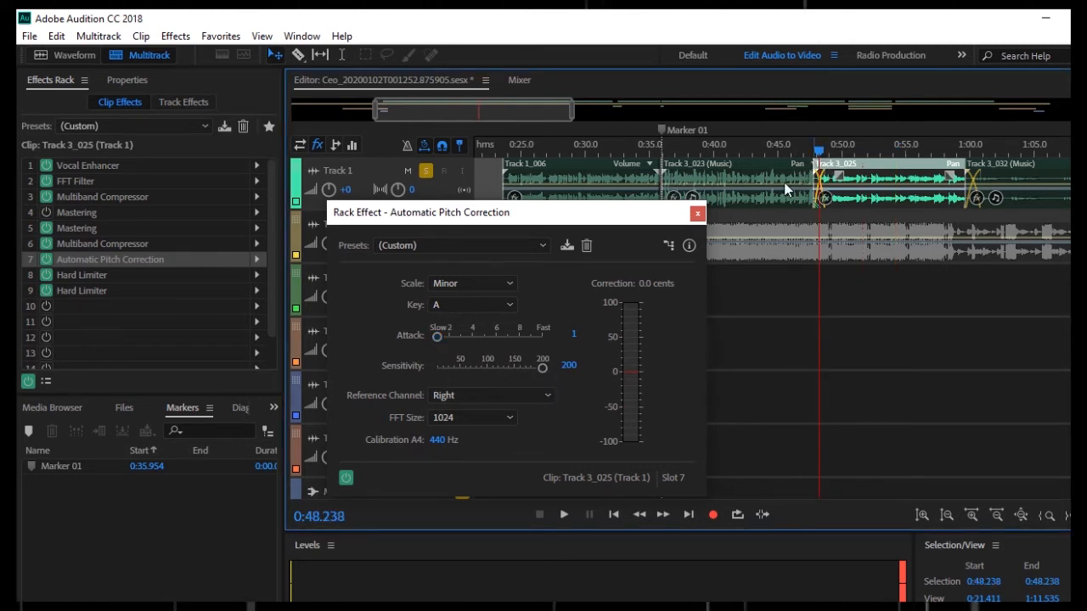
{"action": "key", "text": "space"}
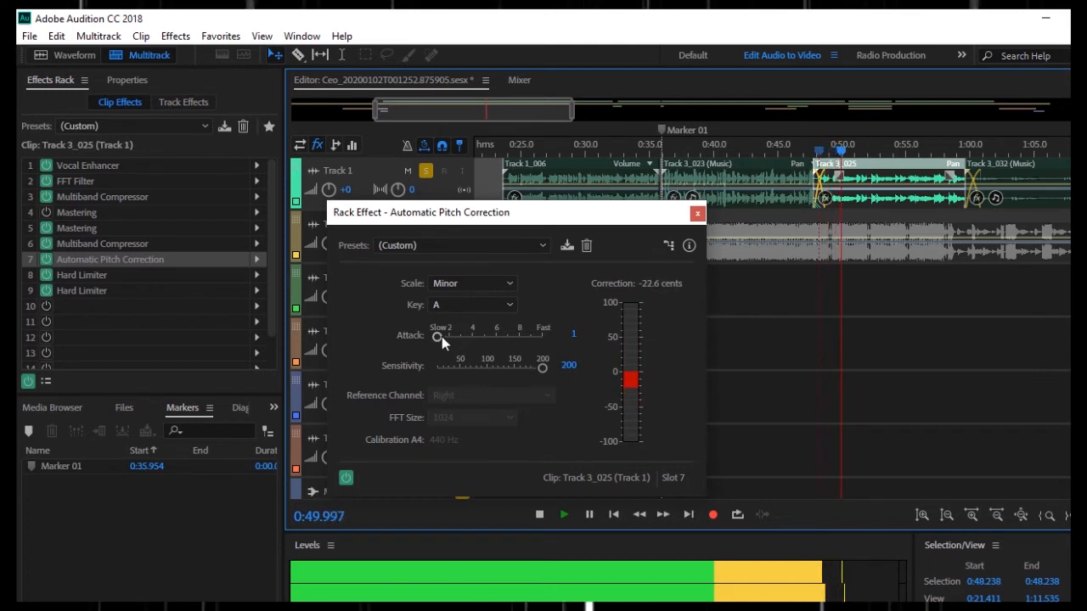
{"action": "left_click_drag", "start_coordinate": [438, 336], "coordinate": [595, 341]}
{"action": "key", "text": "space"}
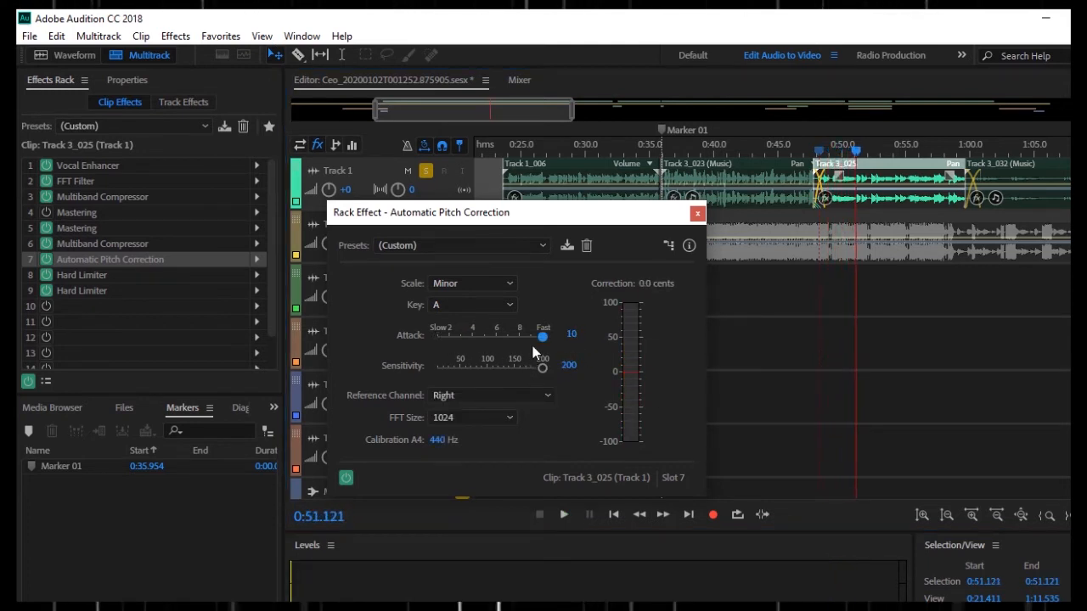
Set the pitch correction attack to 7 and the sensitivity to 144 for Track 3_025, and close the effect
{"action": "left_click_drag", "start_coordinate": [541, 341], "coordinate": [518, 341]}
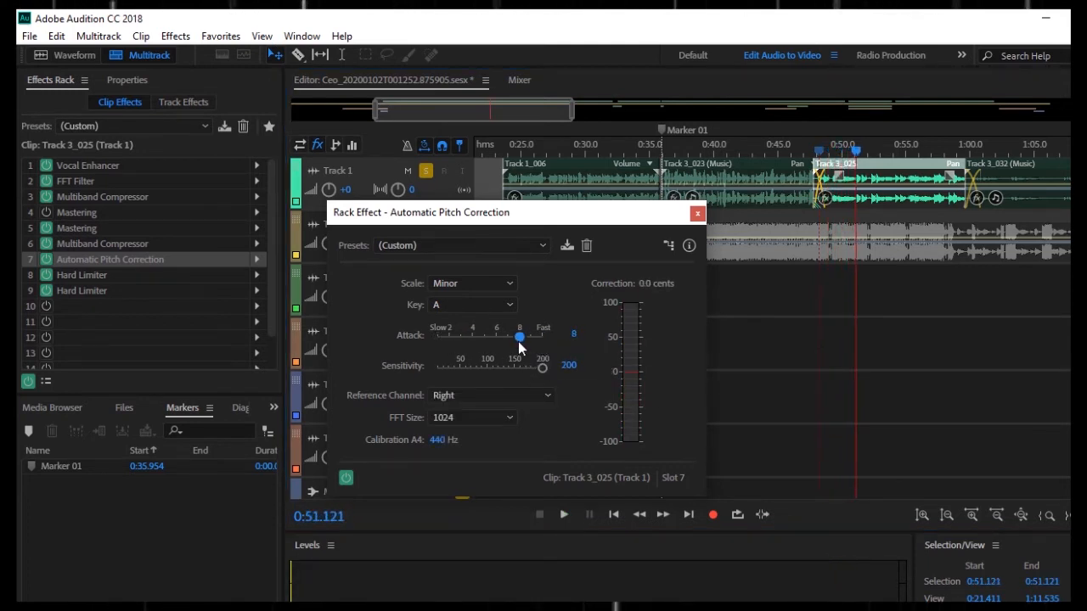
{"action": "left_click", "coordinate": [511, 369]}
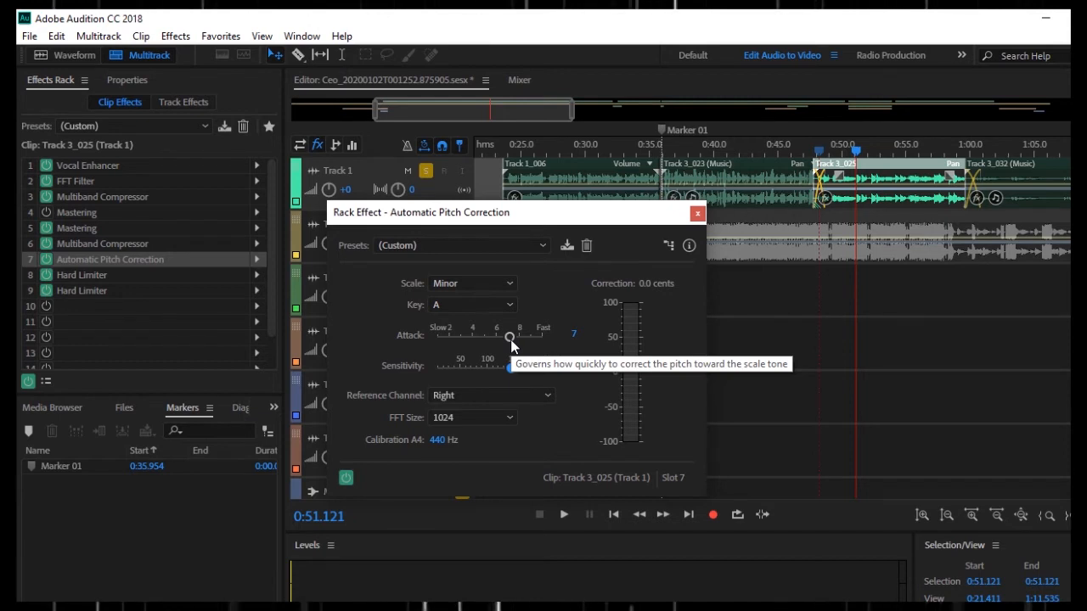
{"action": "left_click", "coordinate": [696, 215]}
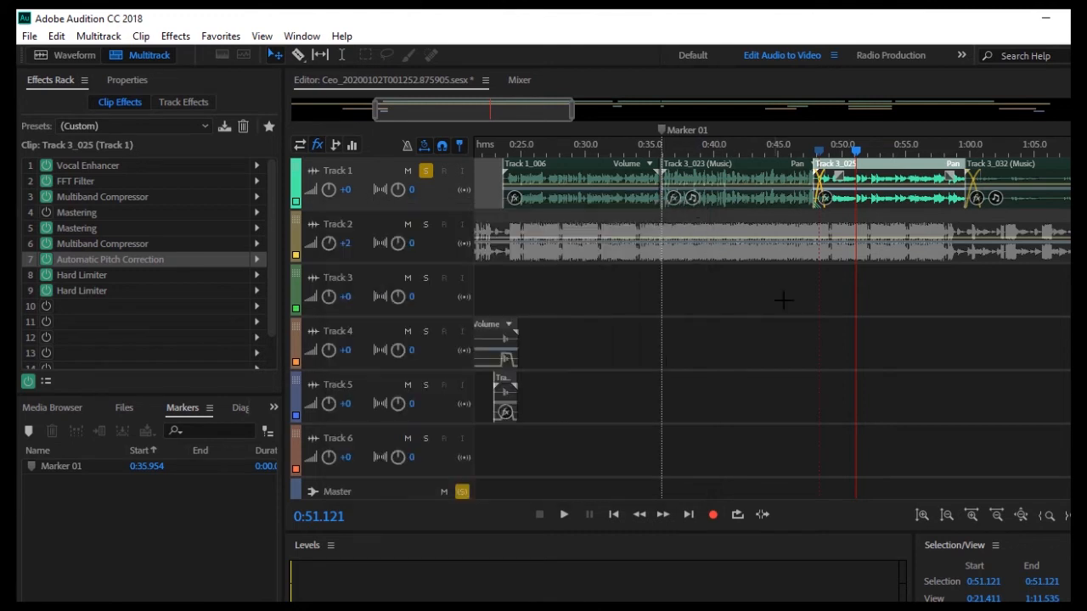
Play the soloed Track 1 from about 0:48 to 0:51 and select the Track 3_025 clip
{"action": "left_click", "coordinate": [785, 299]}
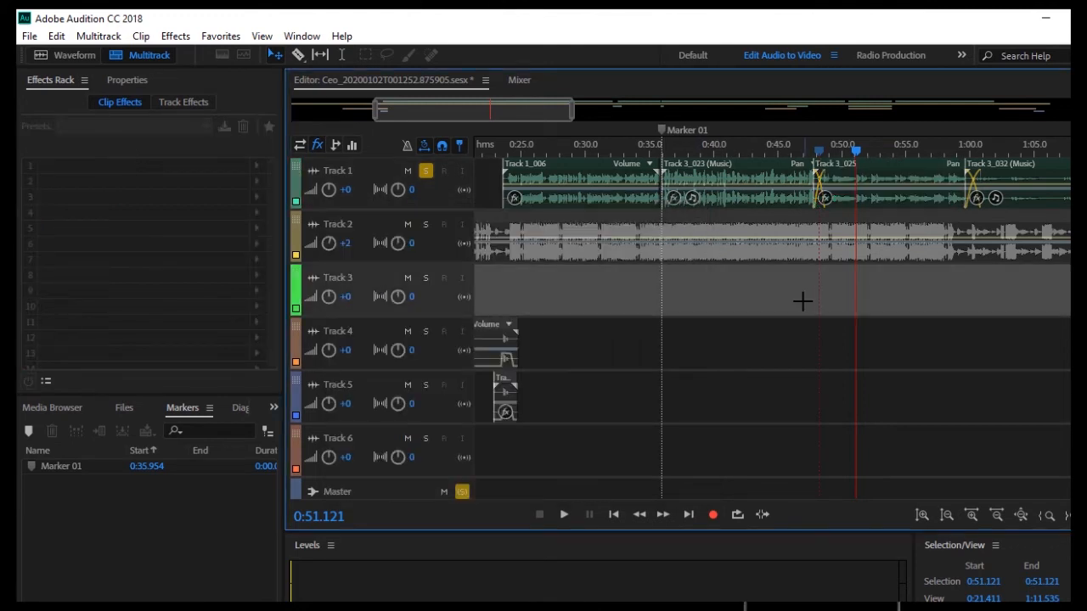
{"action": "left_click", "coordinate": [821, 151]}
{"action": "key", "text": "space"}
{"action": "left_click", "coordinate": [891, 189]}
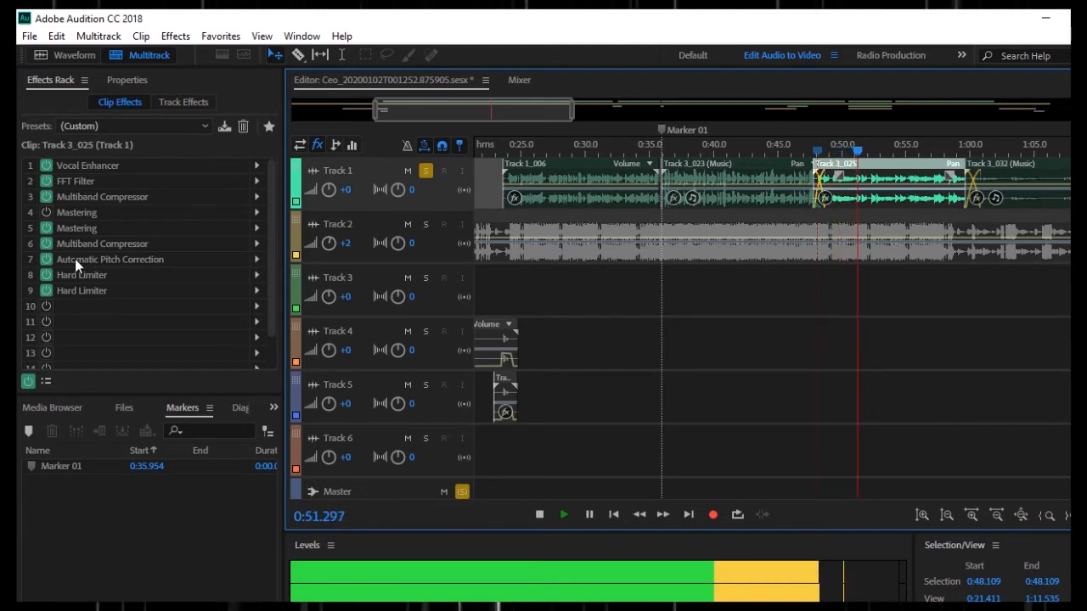
{"action": "key", "text": "space"}
Change Automatic Pitch Correction on Track 3_025 to the Major scale in key B, and play the vocal from about 0:51 to 0:56
{"action": "double_click", "coordinate": [109, 259]}
{"action": "left_click", "coordinate": [466, 283]}
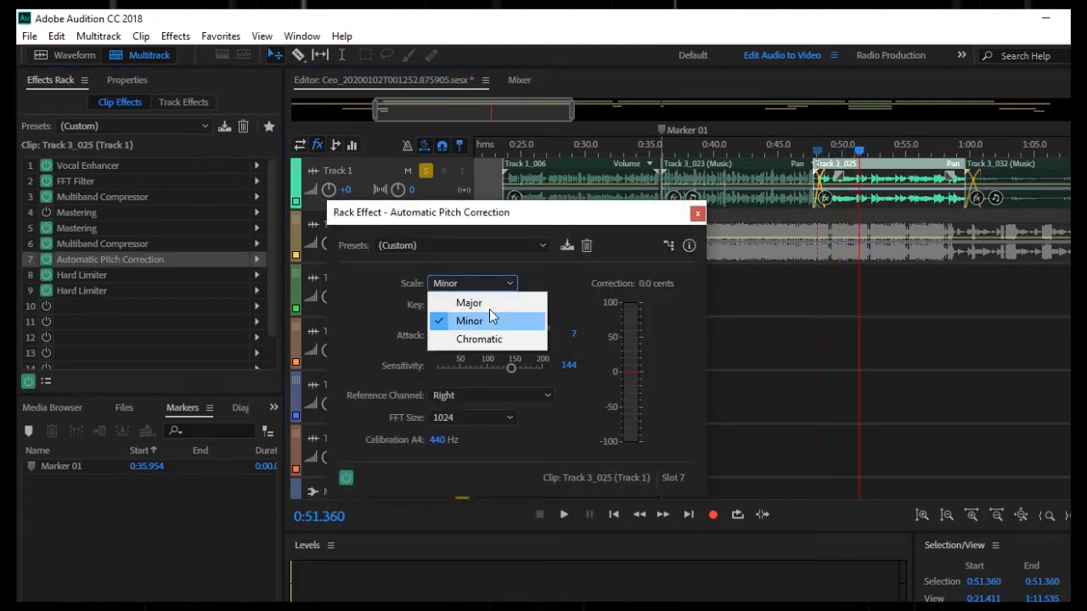
{"action": "left_click", "coordinate": [496, 302]}
{"action": "left_click", "coordinate": [496, 304]}
{"action": "left_click", "coordinate": [497, 364]}
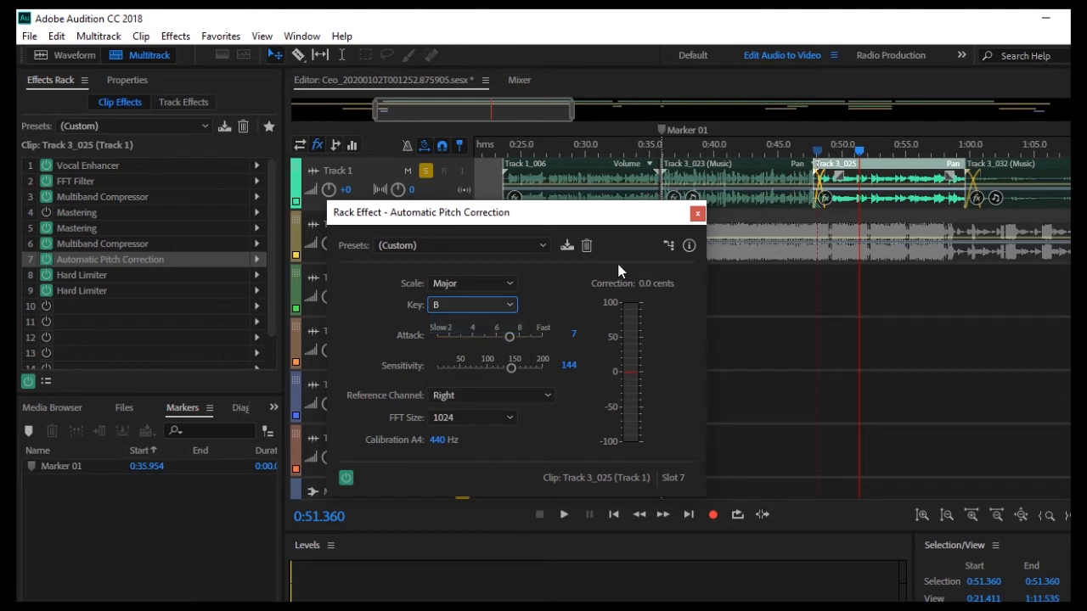
{"action": "left_click", "coordinate": [493, 336]}
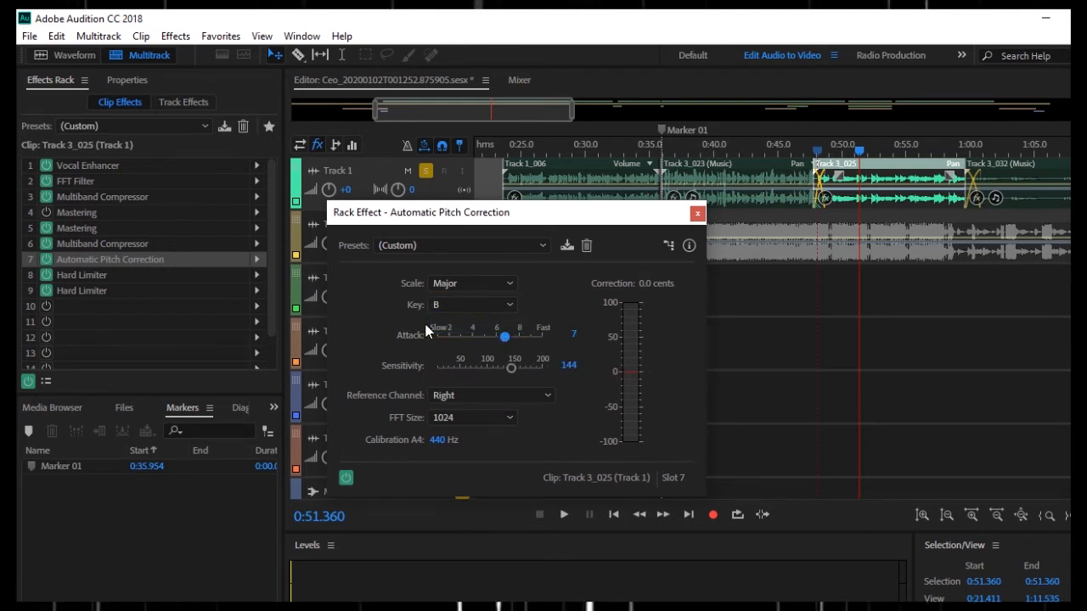
{"action": "key", "text": "space"}
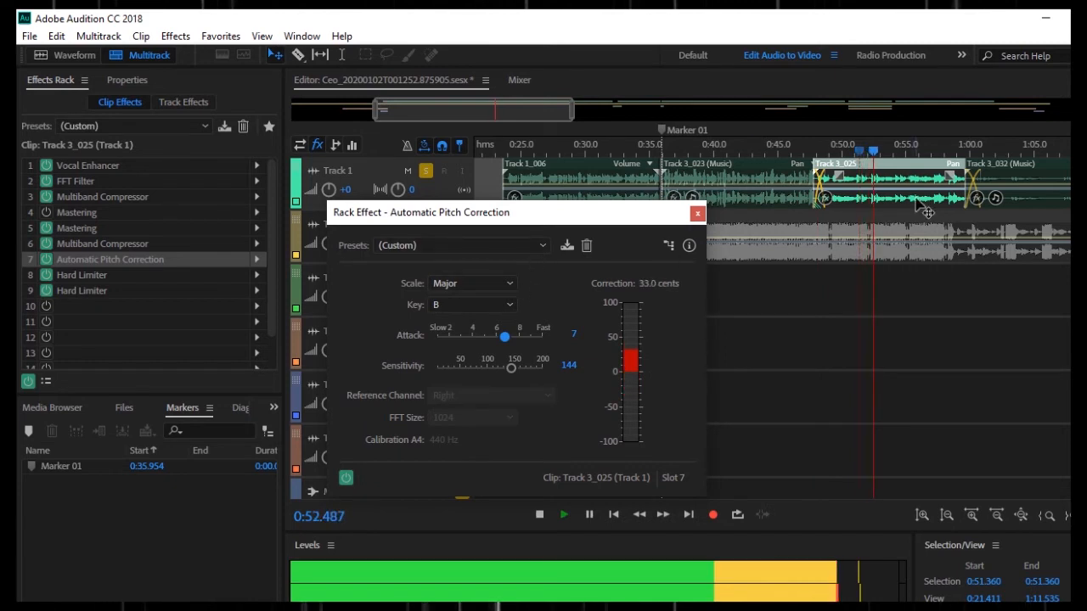
Set the pitch correction scale back to Minor and the key to A, and close the effect
{"action": "left_click", "coordinate": [468, 284]}
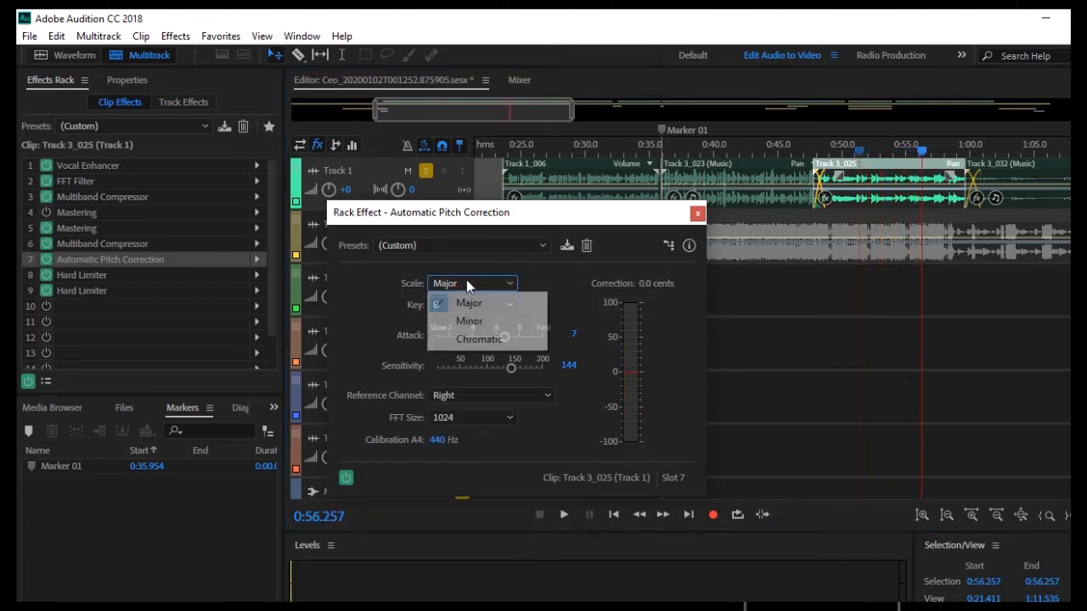
{"action": "left_click", "coordinate": [464, 318]}
{"action": "left_click", "coordinate": [473, 305]}
{"action": "left_click", "coordinate": [478, 364]}
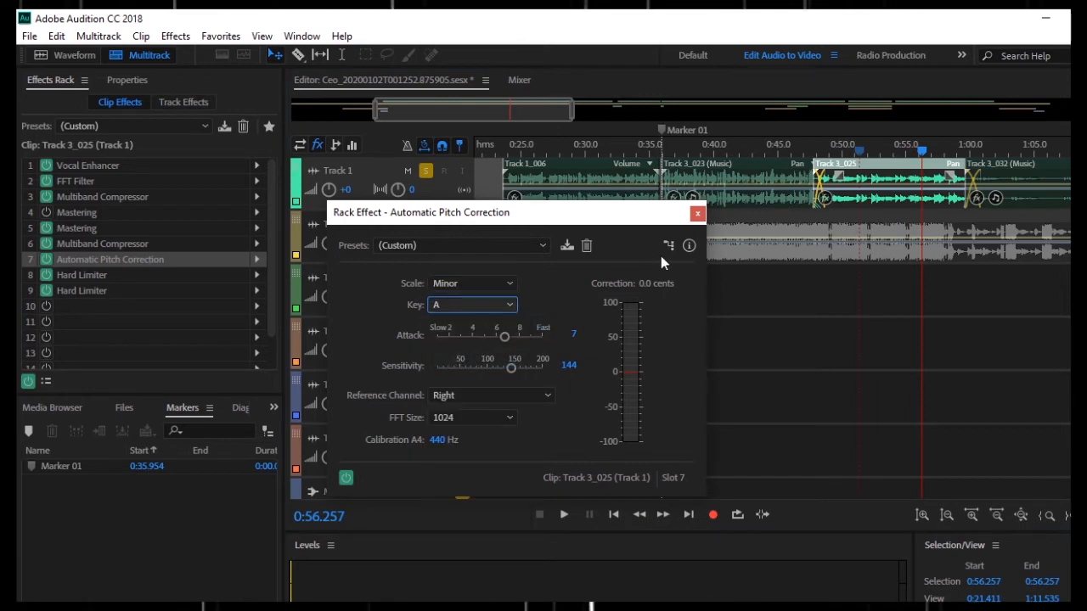
{"action": "left_click", "coordinate": [697, 213]}
Unsolo Track 1, place the playhead at about 2:02 and select the Track 4_041 clip on Track 4
{"action": "left_click", "coordinate": [757, 337]}
{"action": "scroll", "coordinate": [756, 337], "scroll_direction": "down", "scroll_amount": 5}
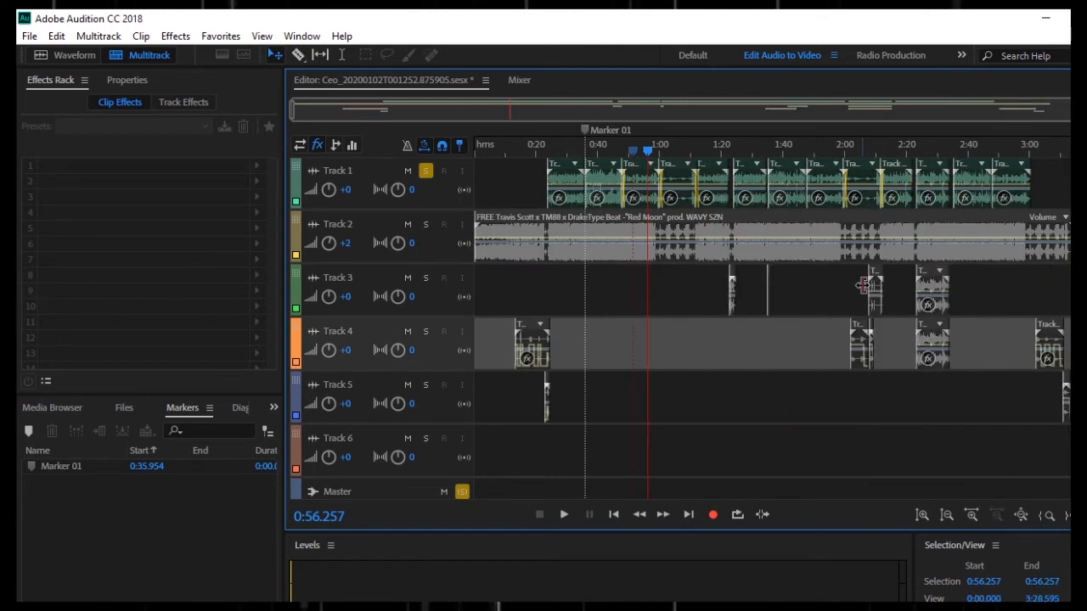
{"action": "left_click_drag", "start_coordinate": [1009, 147], "coordinate": [902, 174]}
{"action": "scroll", "coordinate": [890, 166], "scroll_direction": "up", "scroll_amount": 4}
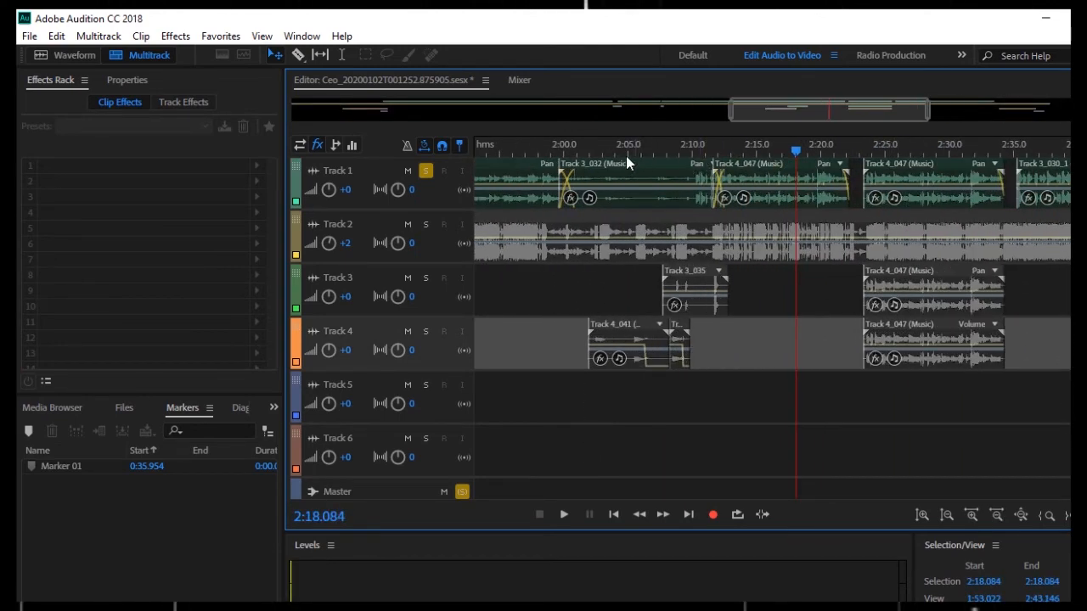
{"action": "left_click", "coordinate": [594, 154]}
{"action": "scroll", "coordinate": [591, 160], "scroll_direction": "up", "scroll_amount": 2}
{"action": "left_click", "coordinate": [424, 176]}
{"action": "left_click", "coordinate": [866, 361]}
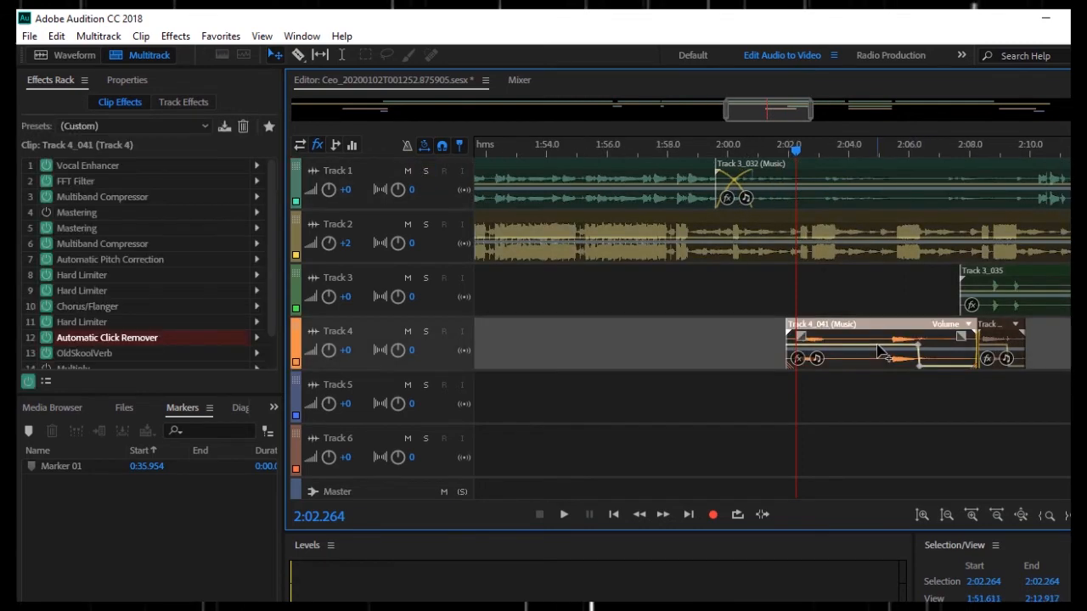
Open the Automatic Pitch Correction settings of the Track 4_041 clip, closing the Multiband Compressor window
{"action": "left_click", "coordinate": [159, 249]}
{"action": "double_click", "coordinate": [158, 259]}
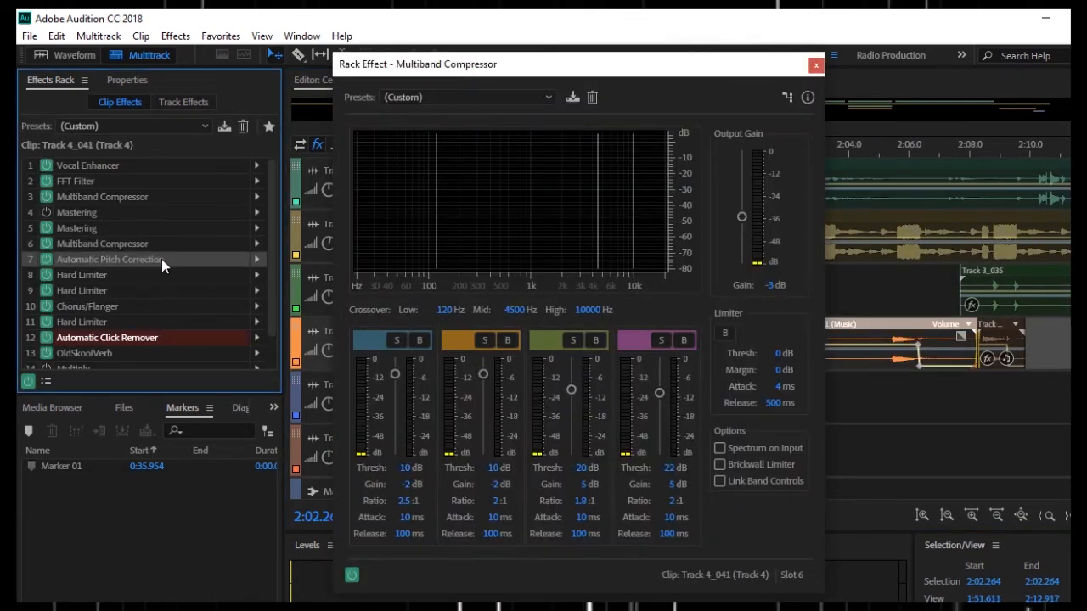
{"action": "left_click", "coordinate": [816, 65]}
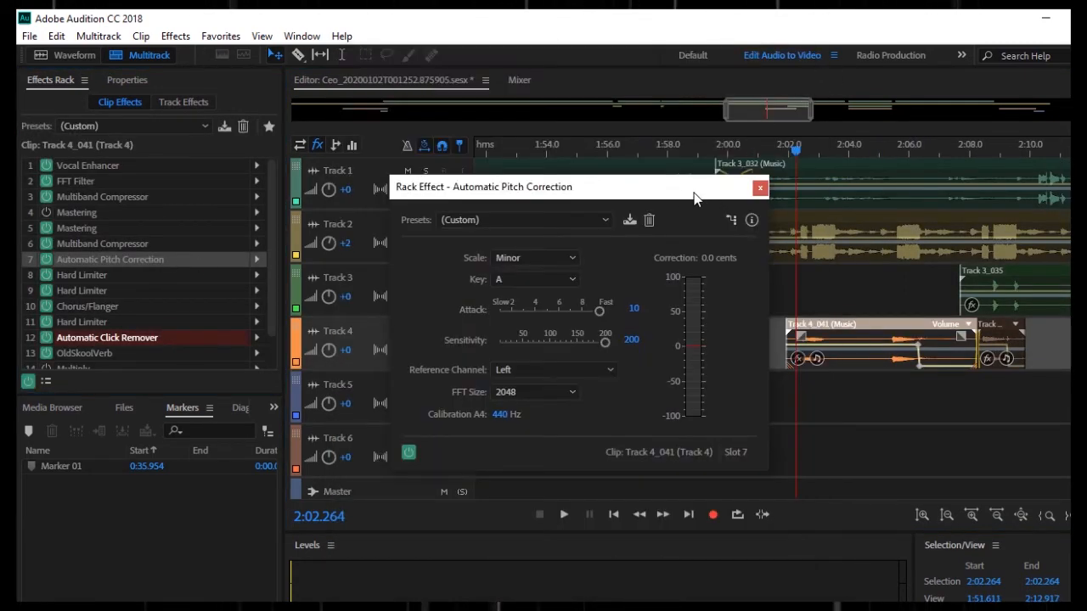
{"action": "left_click_drag", "start_coordinate": [679, 194], "coordinate": [660, 339]}
Play the Track 4_041 clip from about 2:02, first in the mix and again with Track 4 soloed, stopping at about 2:06
{"action": "key", "text": "space"}
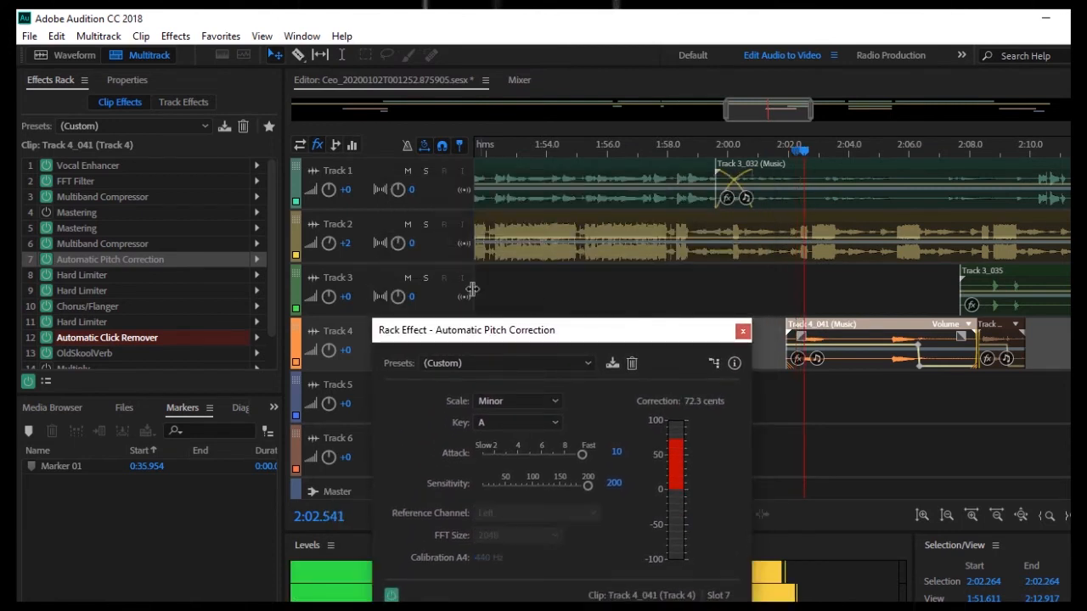
{"action": "left_click", "coordinate": [426, 278]}
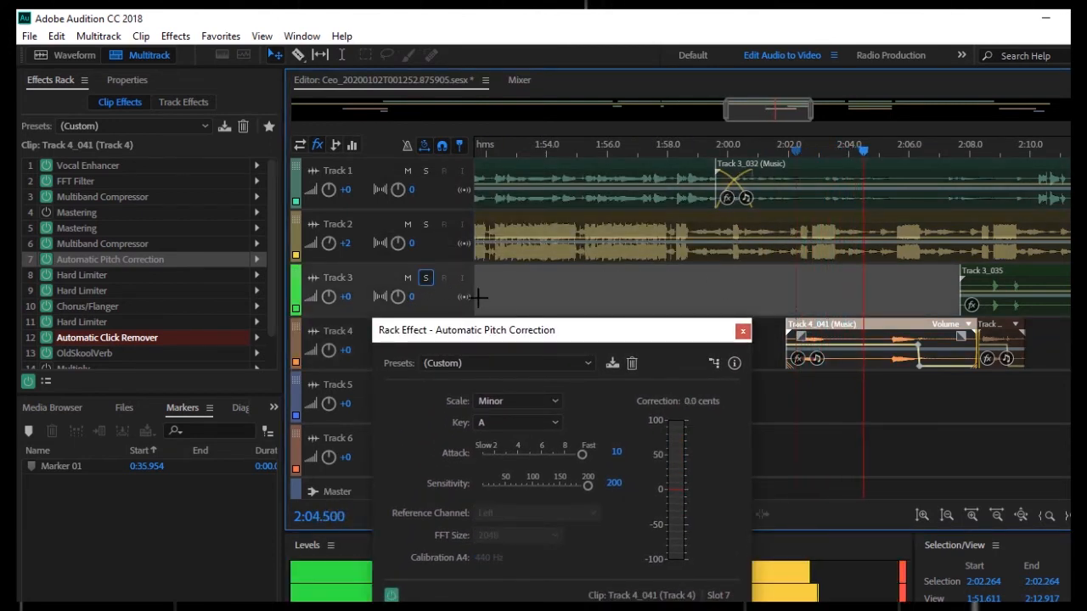
{"action": "left_click_drag", "start_coordinate": [526, 331], "coordinate": [495, 405]}
{"action": "left_click", "coordinate": [426, 331]}
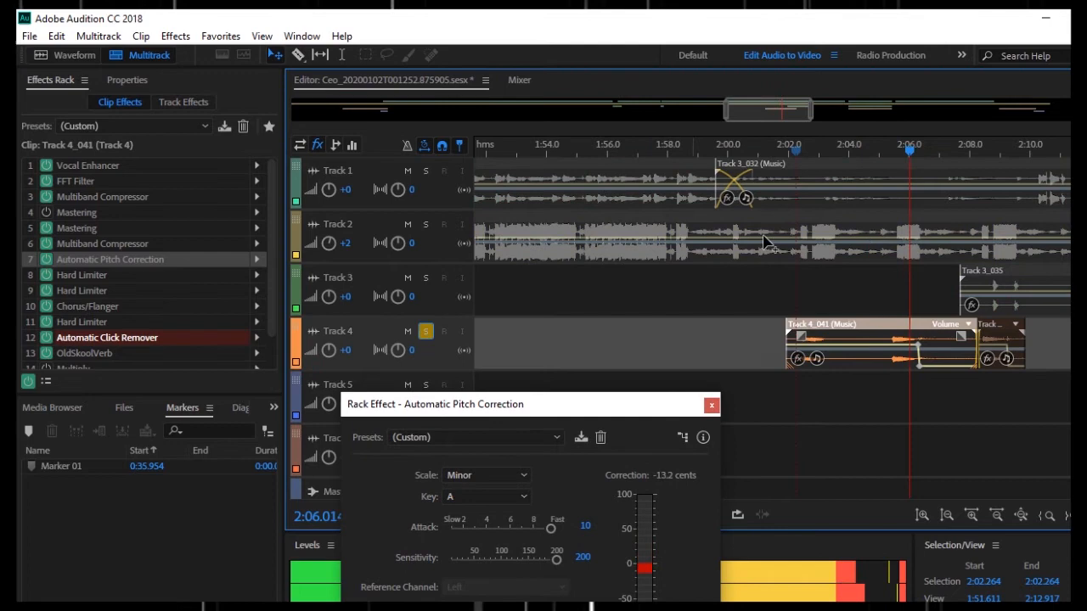
{"action": "left_click", "coordinate": [792, 147]}
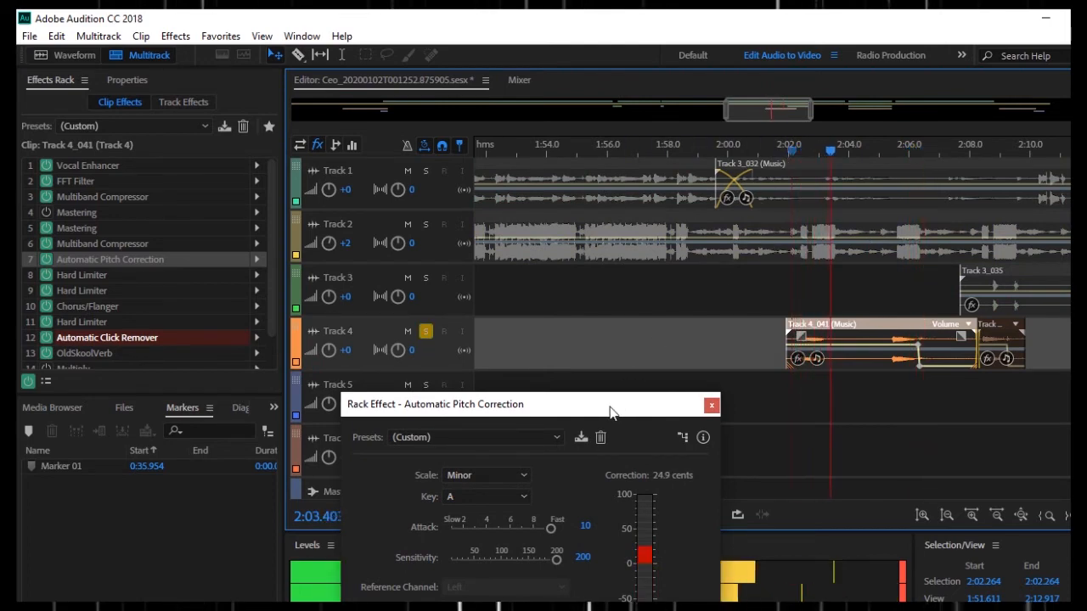
{"action": "left_click_drag", "start_coordinate": [612, 407], "coordinate": [603, 182]}
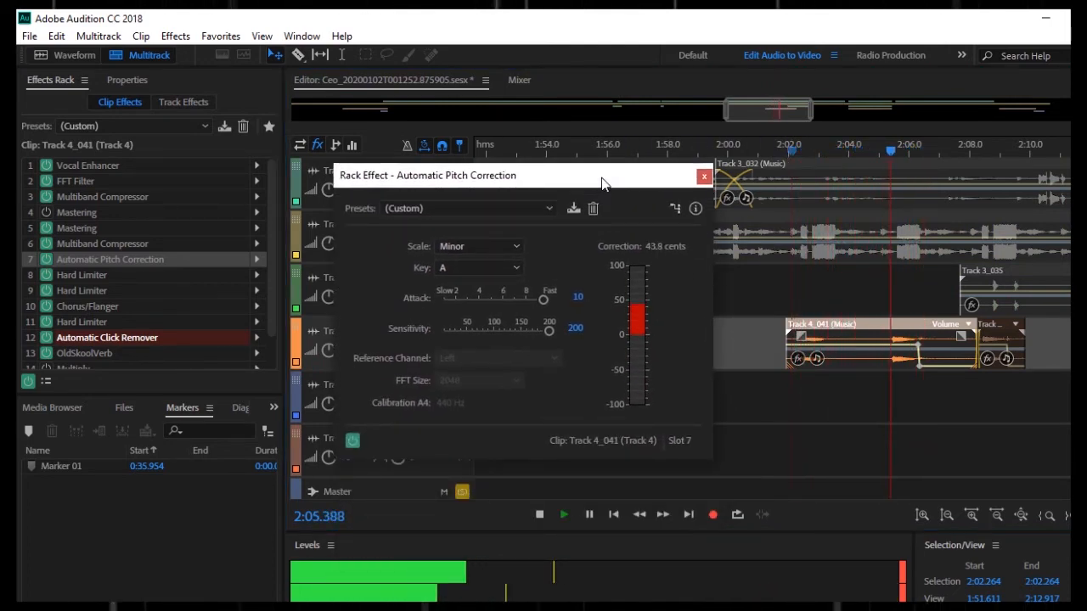
{"action": "key", "text": "space"}
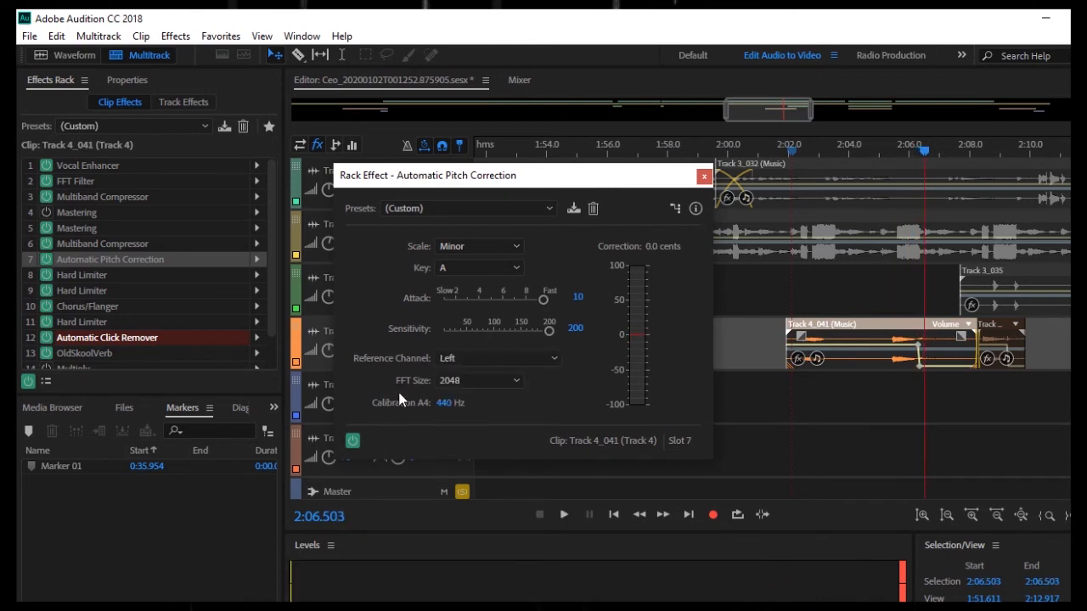
Close Automatic Pitch Correction for Track 4_041 and unsolo Track 4
{"action": "left_click", "coordinate": [704, 176]}
{"action": "left_click", "coordinate": [427, 332]}
{"action": "left_click", "coordinate": [689, 309]}
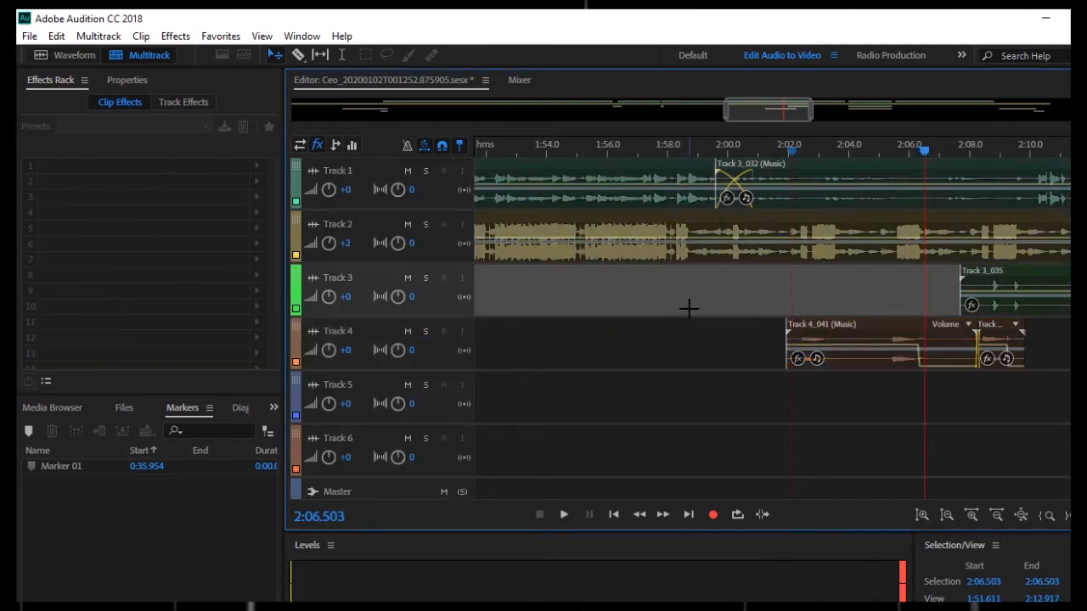
Return the playhead to about 2:02 and select the Track 4_041 clip on Track 4
{"action": "scroll", "coordinate": [689, 309], "scroll_direction": "down", "scroll_amount": 5}
{"action": "scroll", "coordinate": [689, 310], "scroll_direction": "down", "scroll_amount": 1}
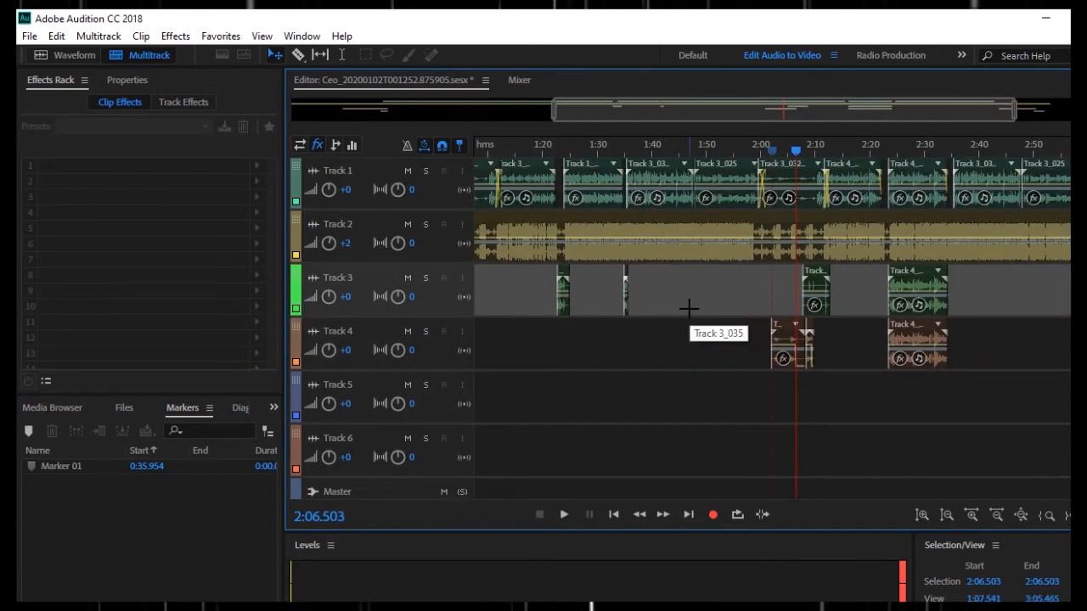
{"action": "left_click", "coordinate": [771, 149]}
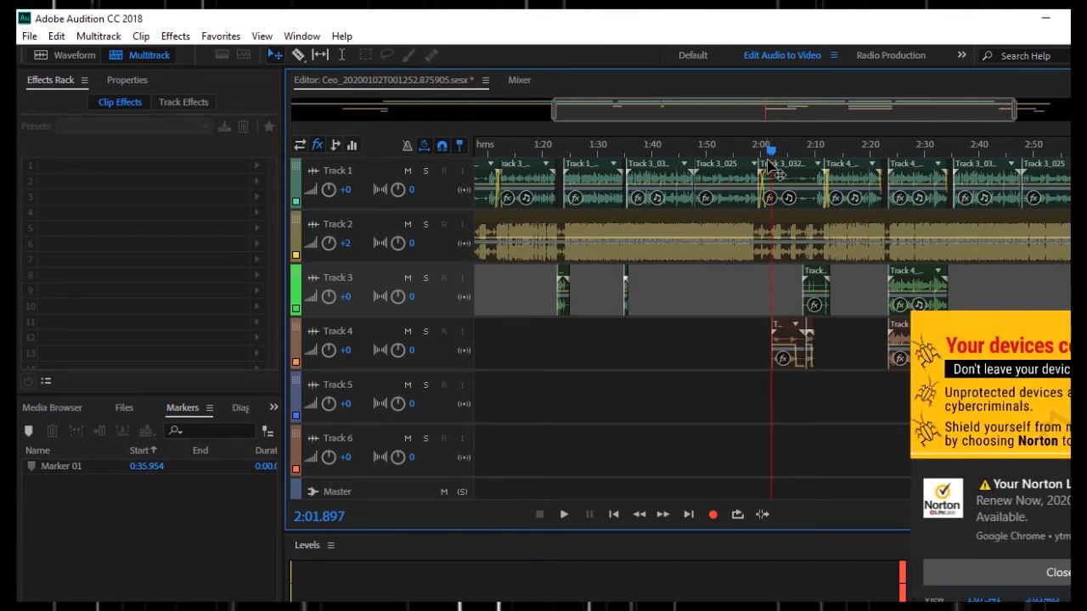
{"action": "left_click", "coordinate": [676, 394]}
{"action": "scroll", "coordinate": [676, 393], "scroll_direction": "up", "scroll_amount": 1}
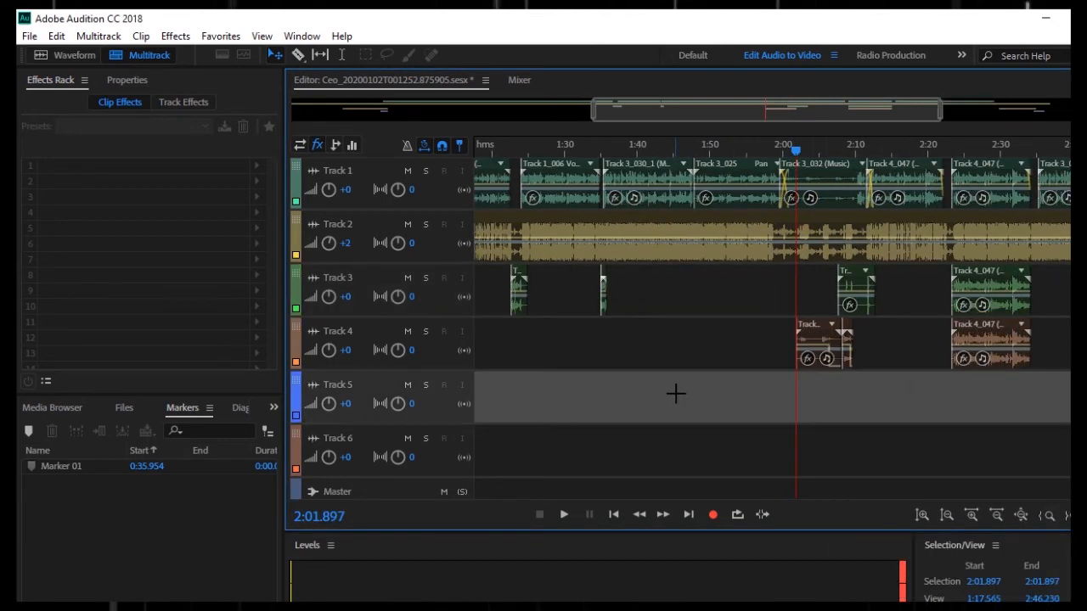
{"action": "scroll", "coordinate": [676, 393], "scroll_direction": "up", "scroll_amount": 4}
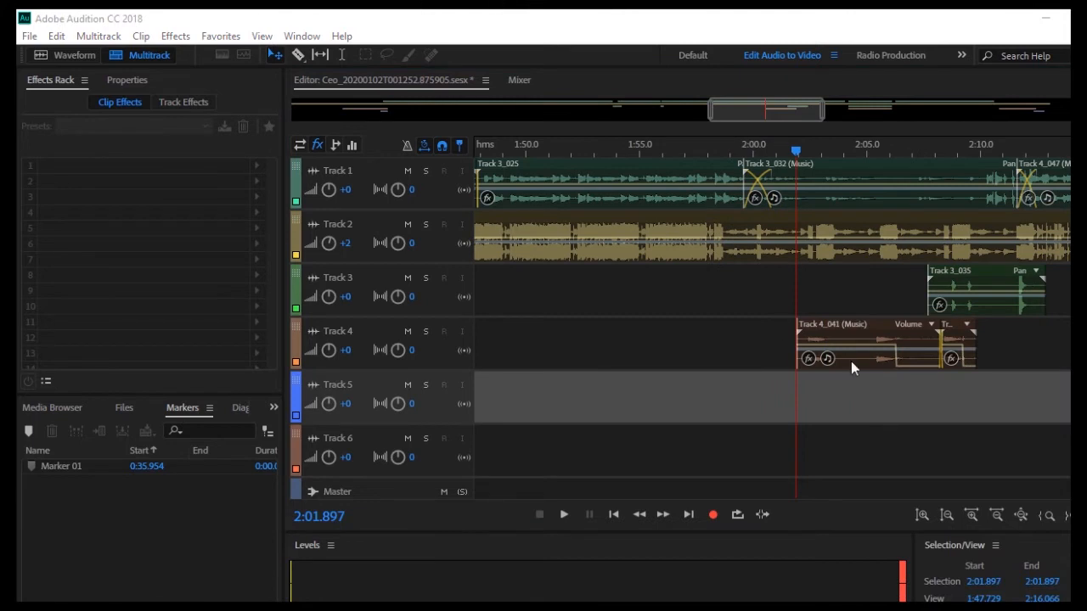
{"action": "left_click", "coordinate": [845, 348]}
{"action": "scroll", "coordinate": [845, 348], "scroll_direction": "up", "scroll_amount": 2}
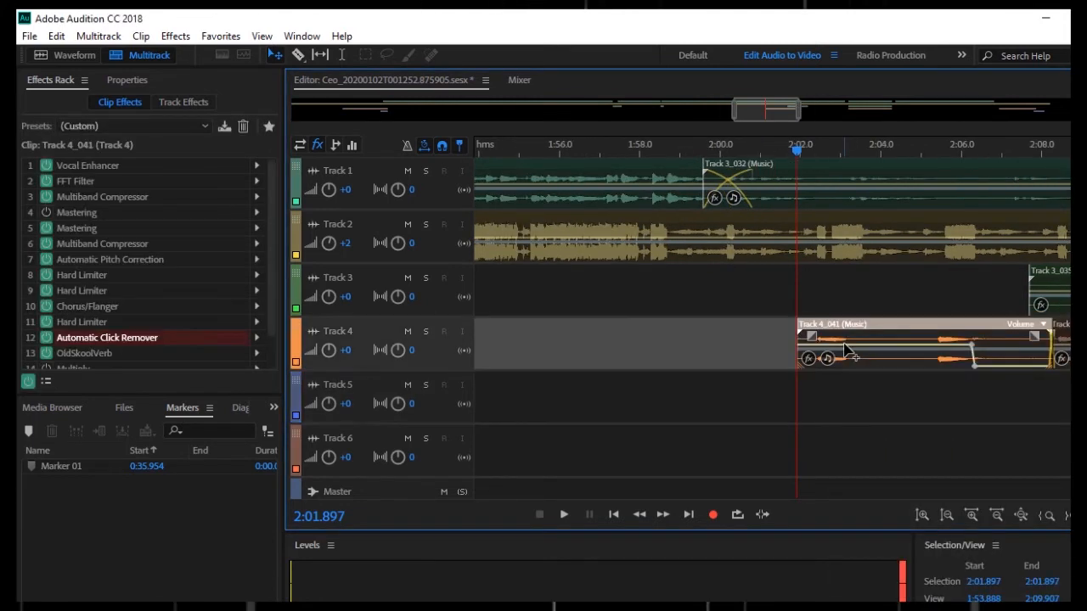
{"action": "scroll", "coordinate": [845, 348], "scroll_direction": "up", "scroll_amount": 2}
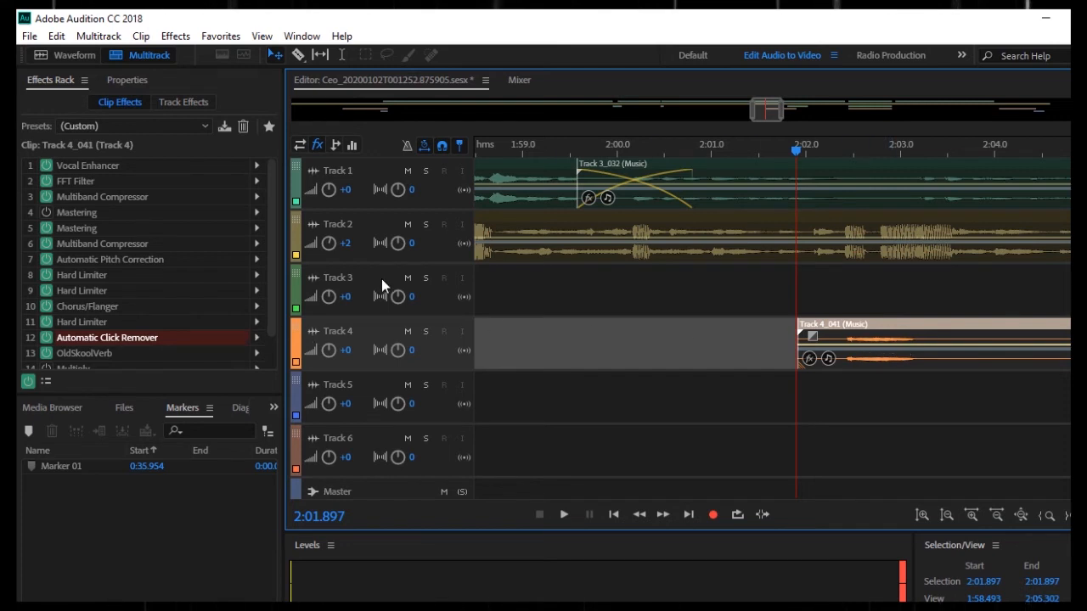
Solo Track 4 and play the Track 4_041 clip with its effects on, stopping at about 2:03
{"action": "left_click", "coordinate": [430, 329]}
{"action": "key", "text": "space"}
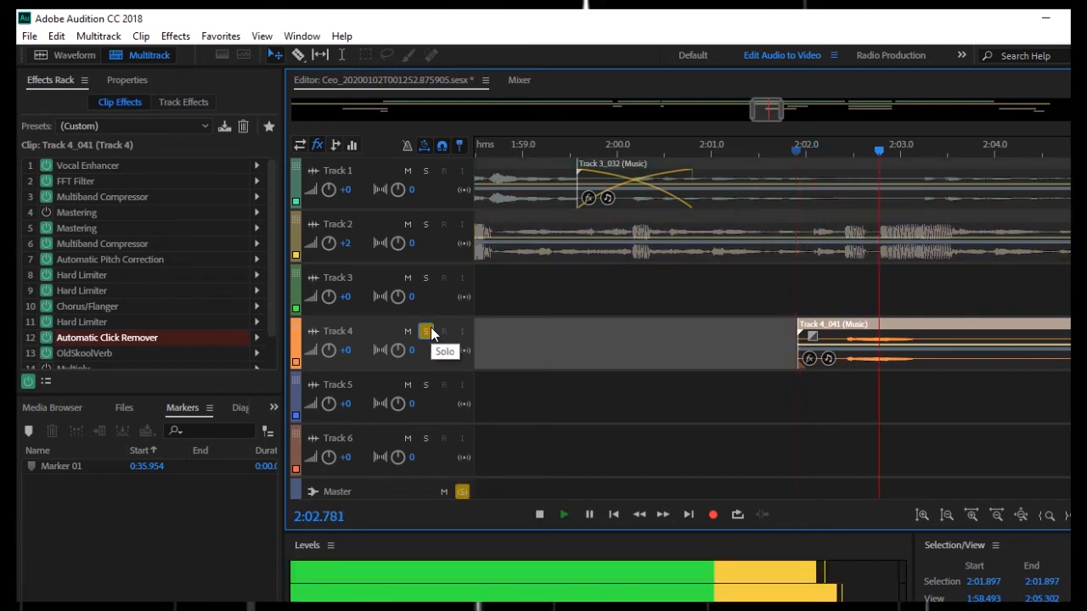
{"action": "key", "text": "space"}
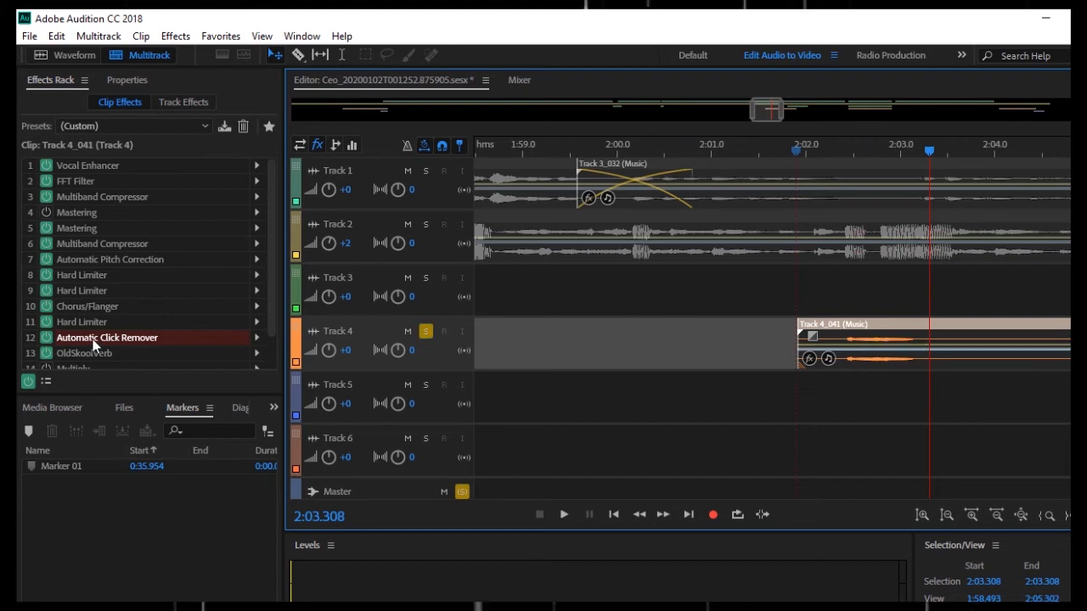
Bypass all clip effects of Track 4_041 and play it dry from about 2:02 for comparison
{"action": "left_click", "coordinate": [28, 381]}
{"action": "left_click", "coordinate": [802, 148]}
{"action": "key", "text": "space"}
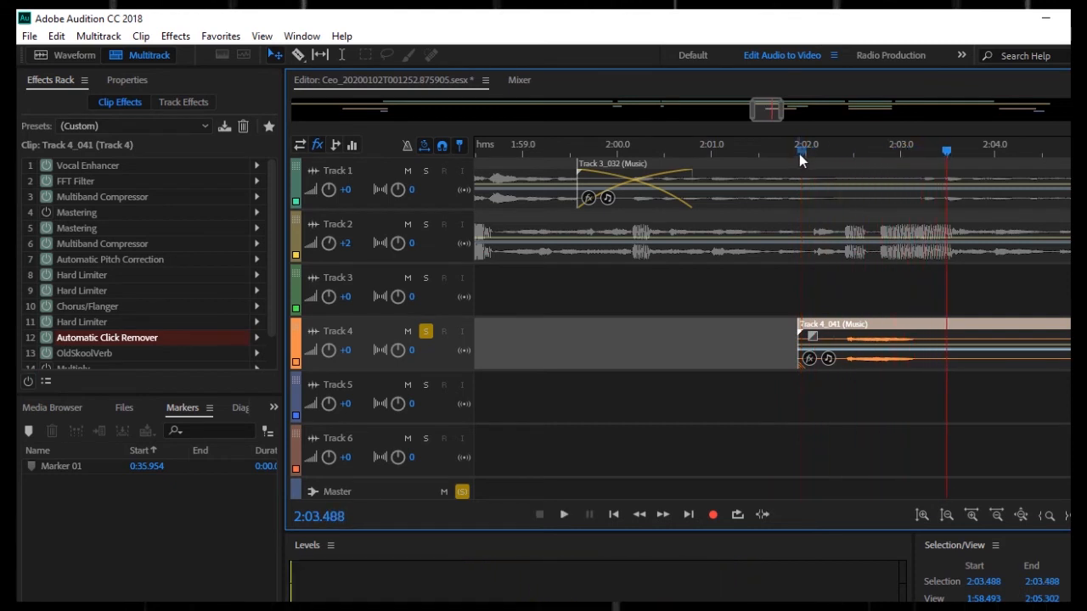
{"action": "key", "text": "space"}
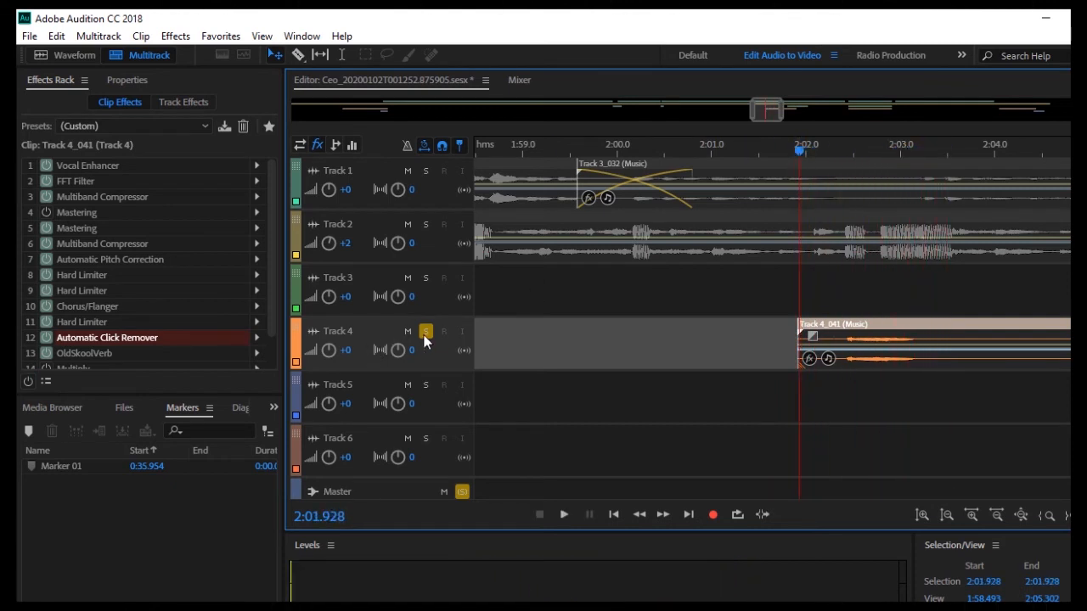
Re-enable the clip effects of Track 4_041 and replay it from about 2:02 to 2:03.6
{"action": "left_click", "coordinate": [28, 381]}
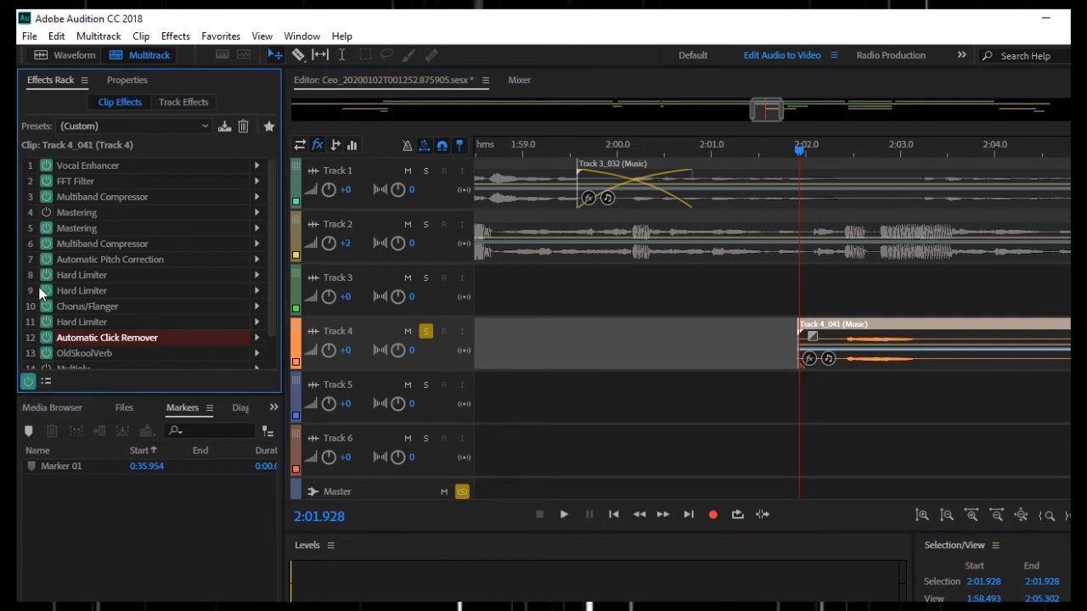
{"action": "key", "text": "space"}
{"action": "key", "text": "space"}
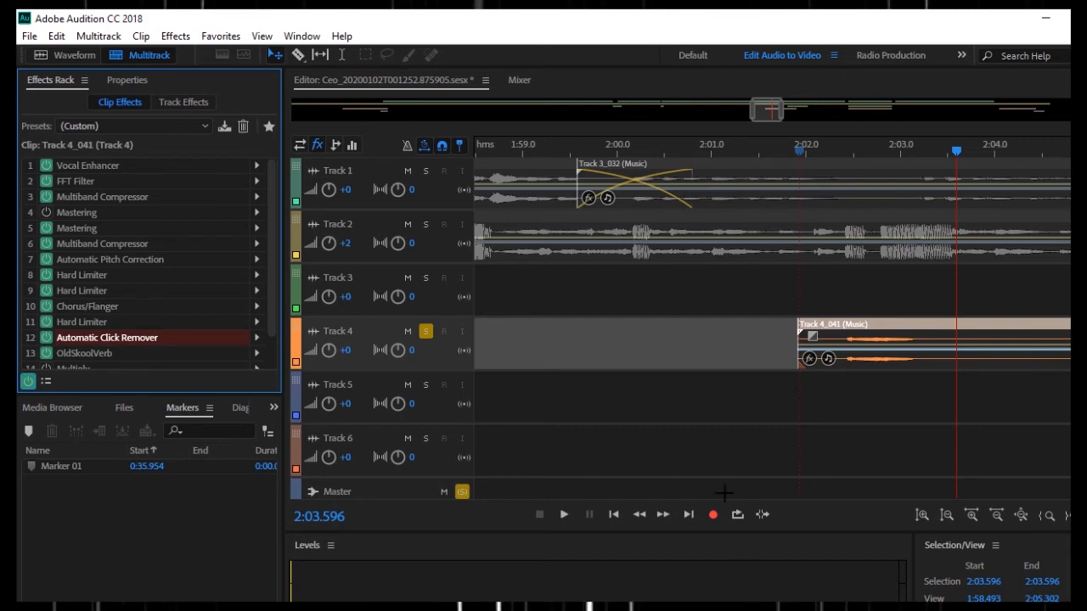
Deselect the Track 4_041 clip and unsolo Track 4
{"action": "scroll", "coordinate": [798, 408], "scroll_direction": "down", "scroll_amount": 2}
{"action": "left_click", "coordinate": [798, 408]}
{"action": "scroll", "coordinate": [798, 408], "scroll_direction": "down", "scroll_amount": 4}
{"action": "left_click", "coordinate": [427, 332]}
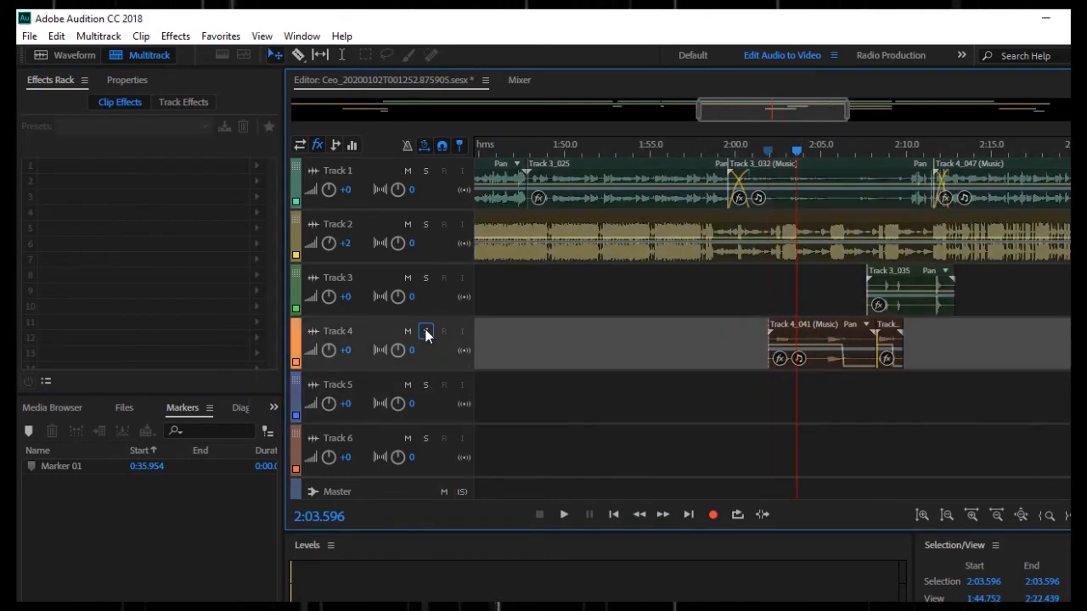
{"action": "scroll", "coordinate": [648, 297], "scroll_direction": "down", "scroll_amount": 6}
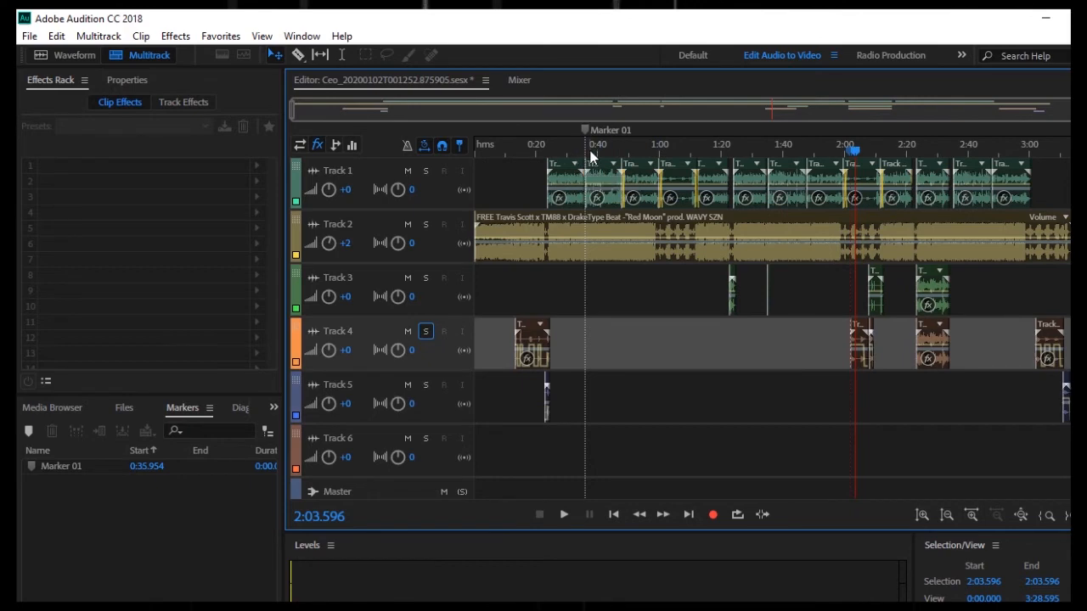
Select the Track 3_023 clip on Track 1 and play it briefly from about 0:37
{"action": "scroll", "coordinate": [592, 162], "scroll_direction": "up", "scroll_amount": 8}
{"action": "left_click", "coordinate": [796, 195]}
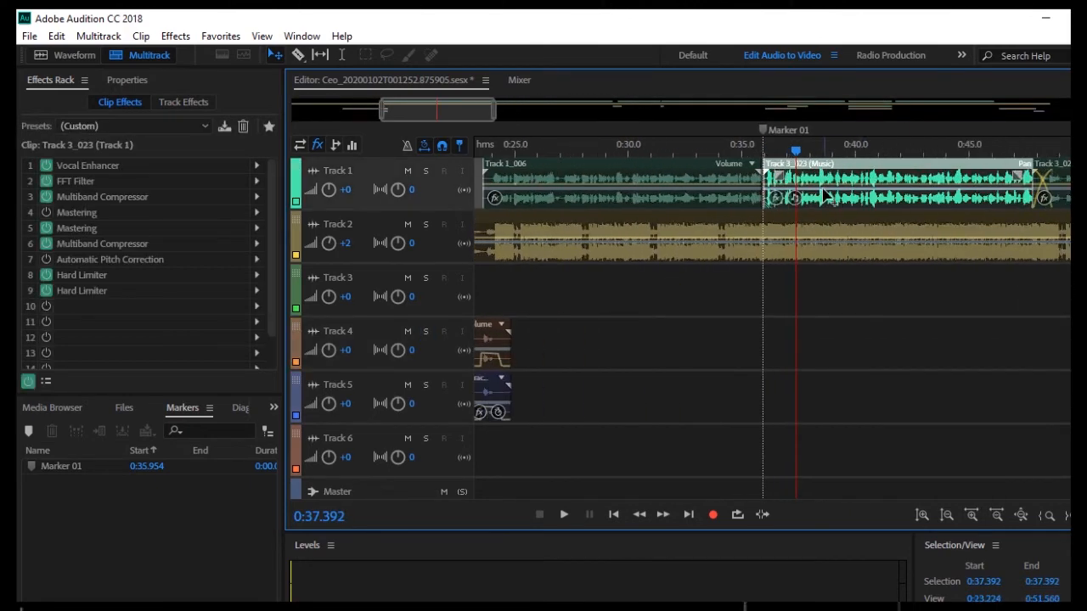
{"action": "key", "text": "space"}
{"action": "key", "text": "space"}
{"action": "scroll", "coordinate": [764, 170], "scroll_direction": "down", "scroll_amount": 2}
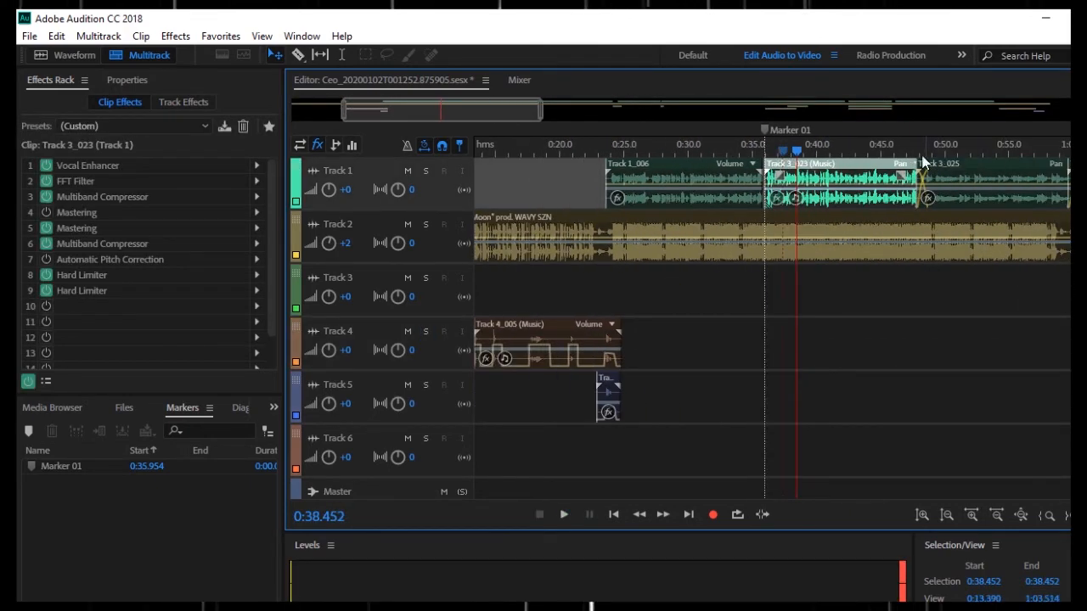
Play the mix from about 0:49 to hear the start of the Track 3_025 clip, stopping at about 0:50
{"action": "left_click", "coordinate": [931, 151]}
{"action": "key", "text": "space"}
{"action": "scroll", "coordinate": [926, 149], "scroll_direction": "up", "scroll_amount": 3}
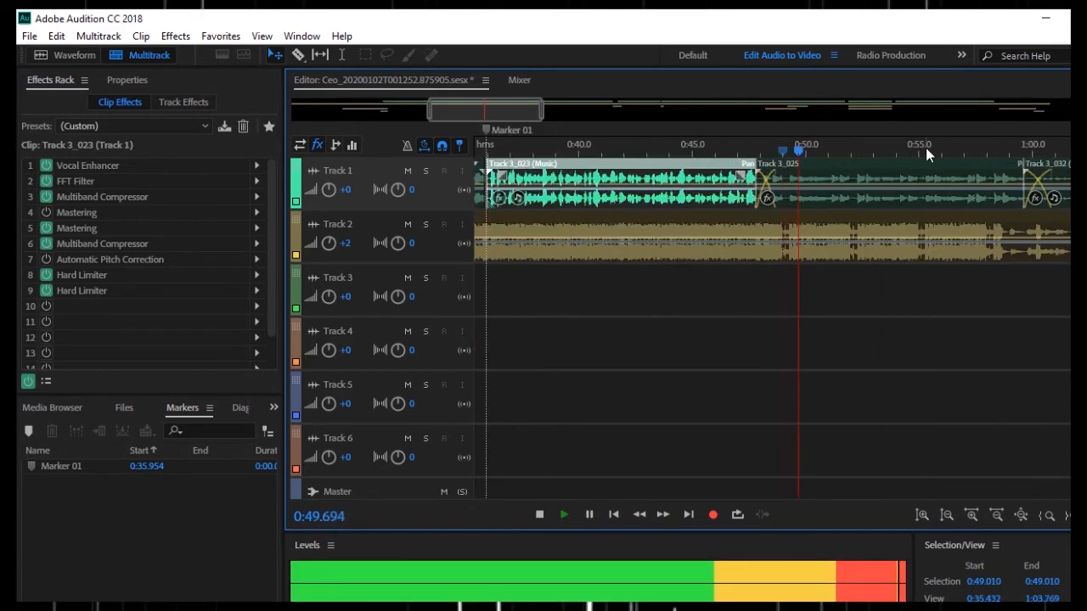
{"action": "key", "text": "space"}
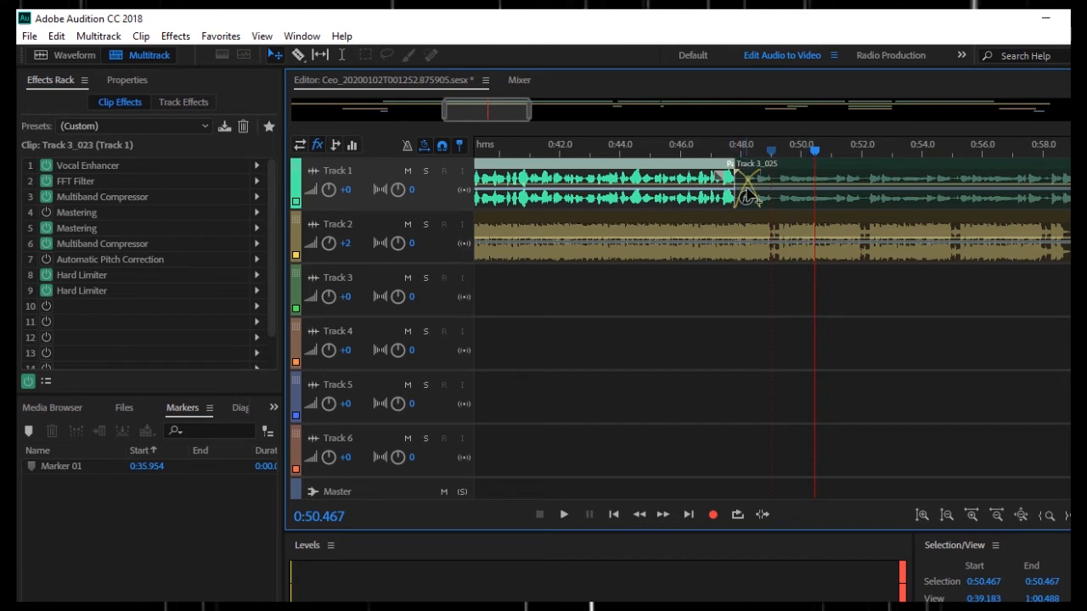
Review the Automatic Pitch Correction settings of the Track 3_025 clip on Track 1, close them and deselect the clip
{"action": "left_click", "coordinate": [809, 197]}
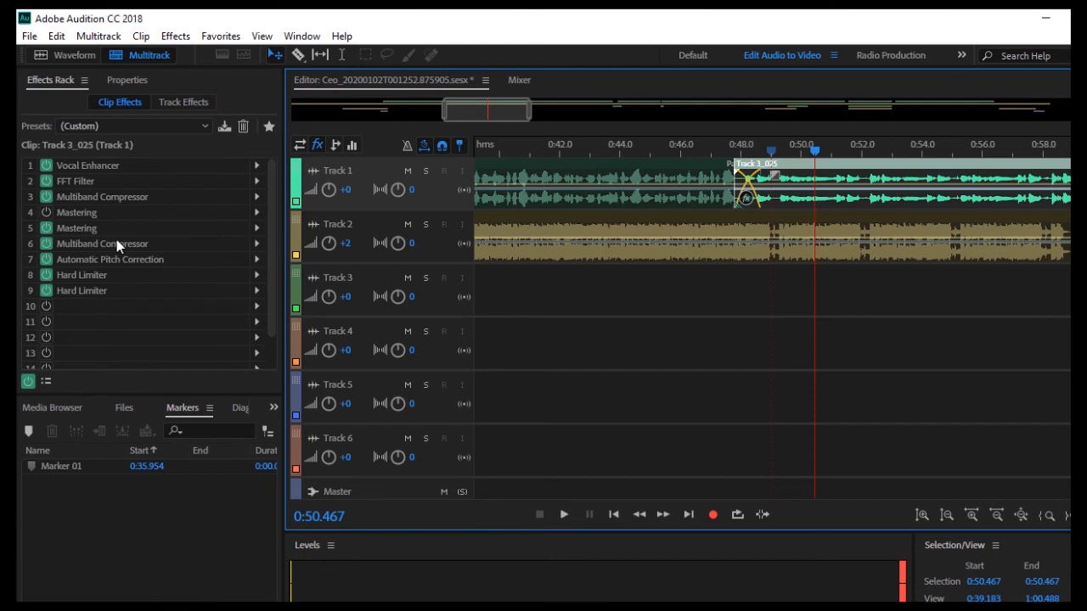
{"action": "double_click", "coordinate": [137, 259]}
{"action": "left_click_drag", "start_coordinate": [498, 223], "coordinate": [249, 222]}
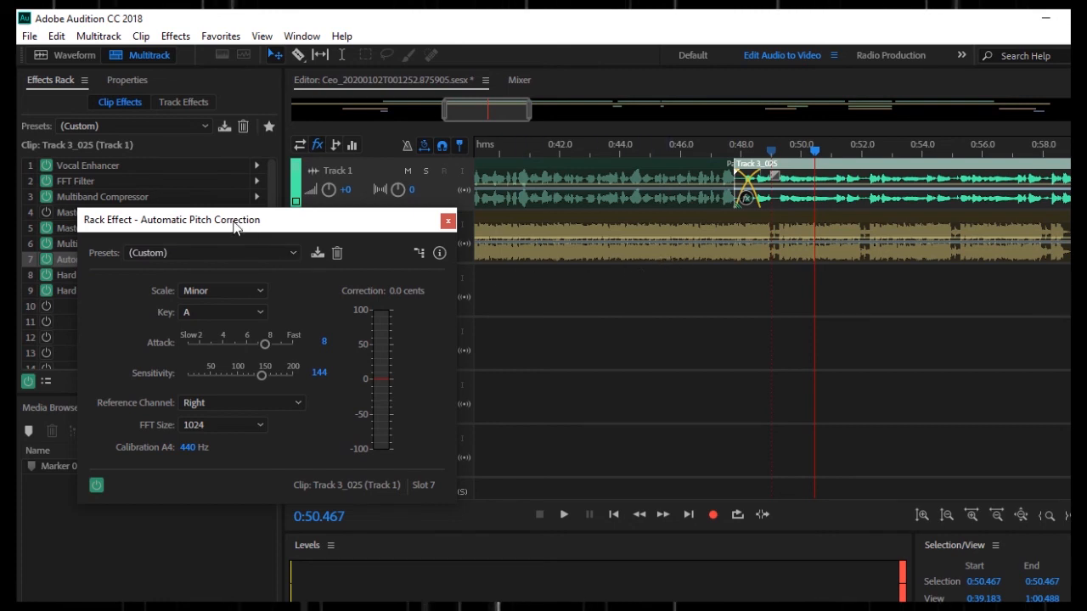
{"action": "left_click_drag", "start_coordinate": [234, 226], "coordinate": [300, 211]}
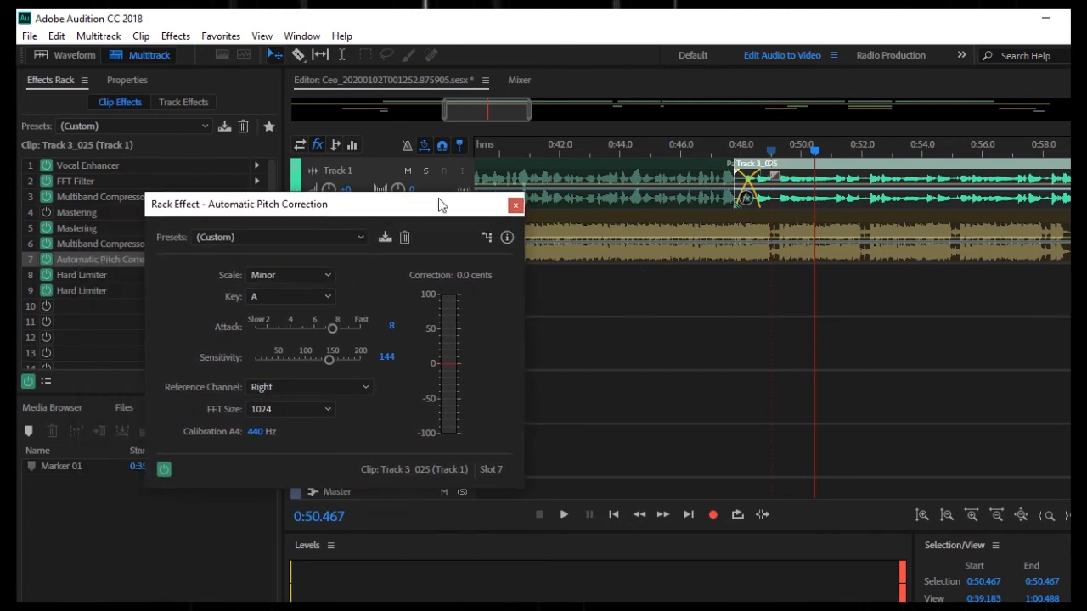
{"action": "left_click", "coordinate": [515, 204]}
{"action": "left_click", "coordinate": [582, 334]}
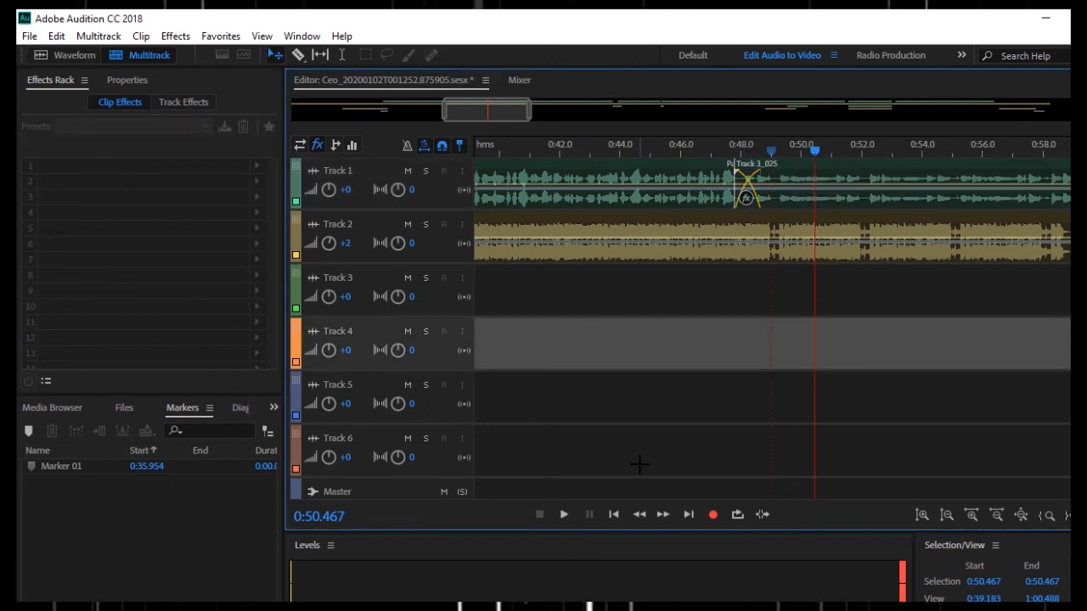
Reopen Automatic Pitch Correction for Track 3_025 to recheck its attack and sensitivity, then close it and deselect the clip
{"action": "left_click", "coordinate": [788, 166]}
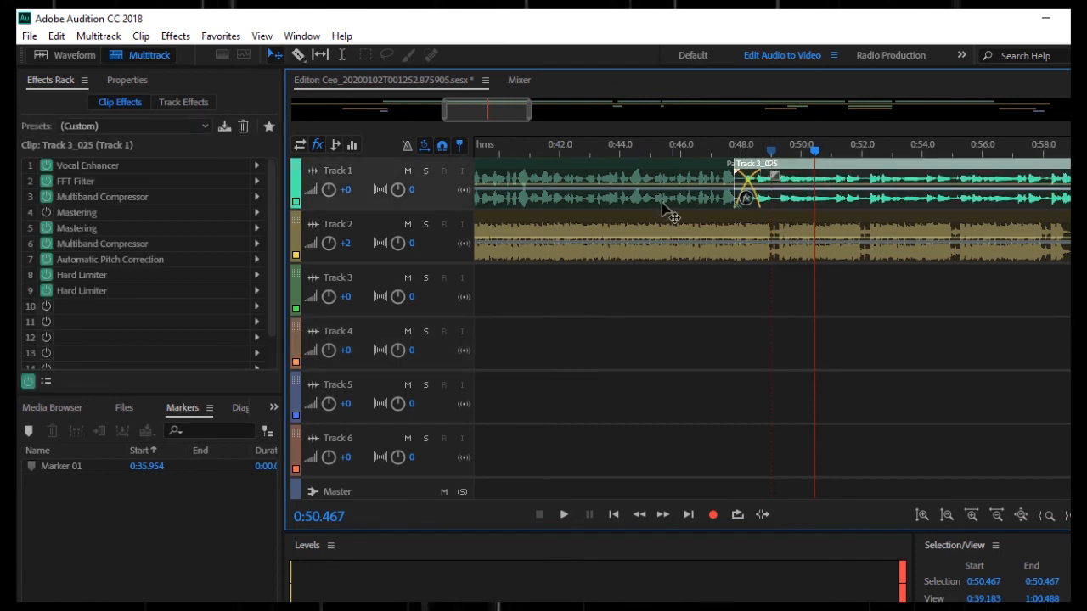
{"action": "left_click", "coordinate": [167, 264]}
{"action": "double_click", "coordinate": [167, 263]}
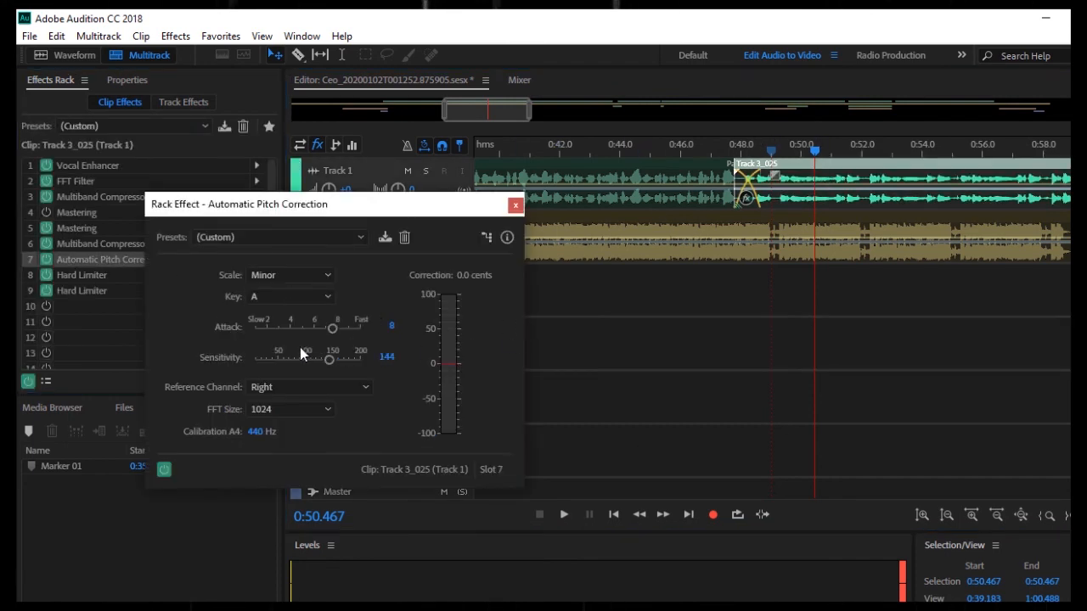
{"action": "left_click", "coordinate": [514, 205]}
{"action": "left_click", "coordinate": [581, 274]}
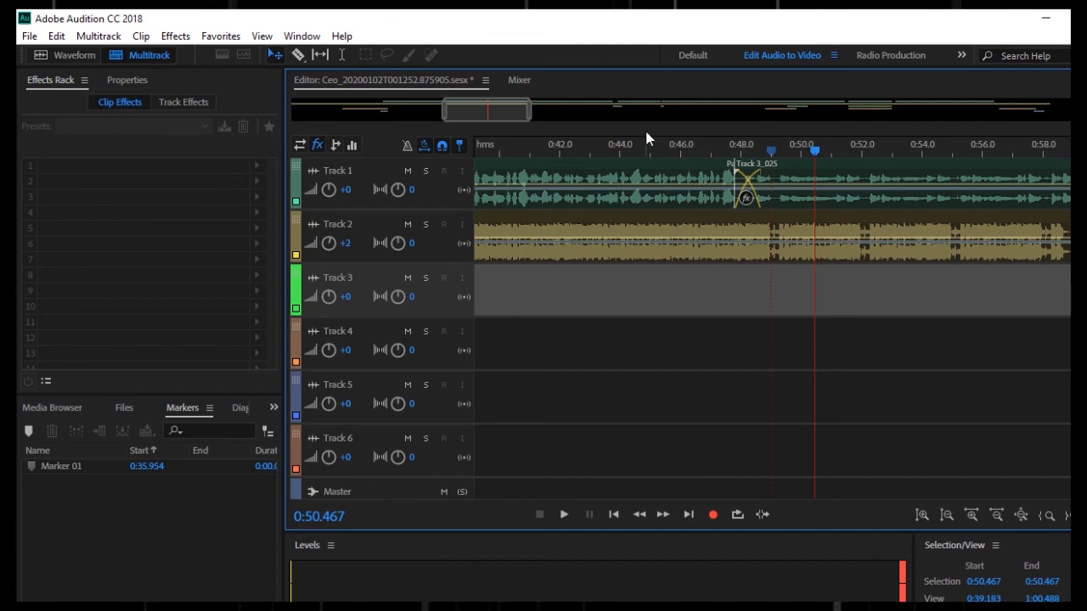
Shift the Track 3_025 clip slightly forward along Track 1, undo the move and deselect the clip
{"action": "left_click_drag", "start_coordinate": [811, 188], "coordinate": [819, 183]}
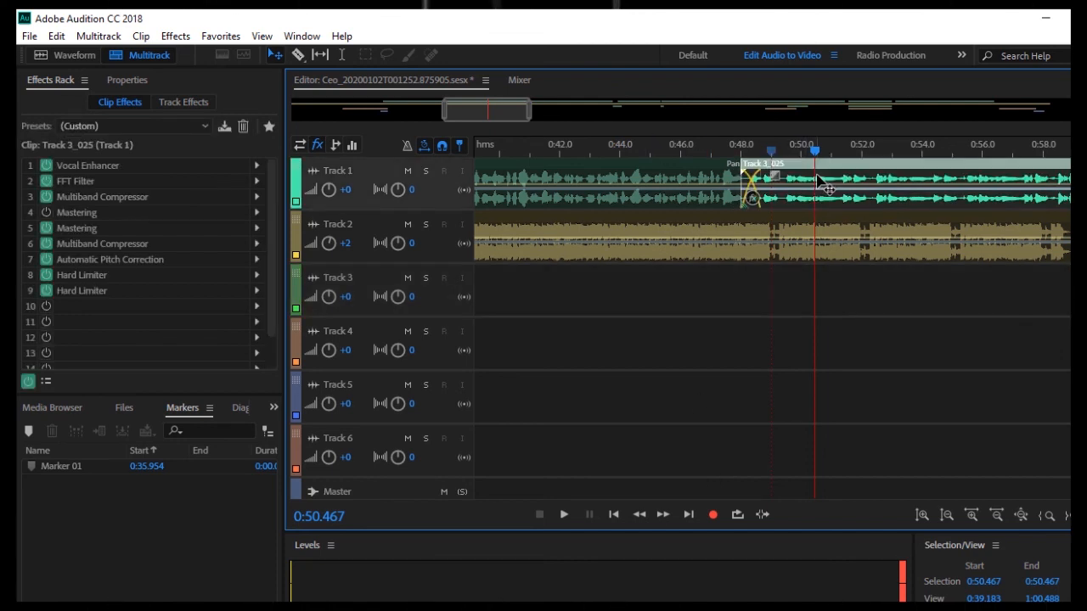
{"action": "key", "text": "ctrl+z"}
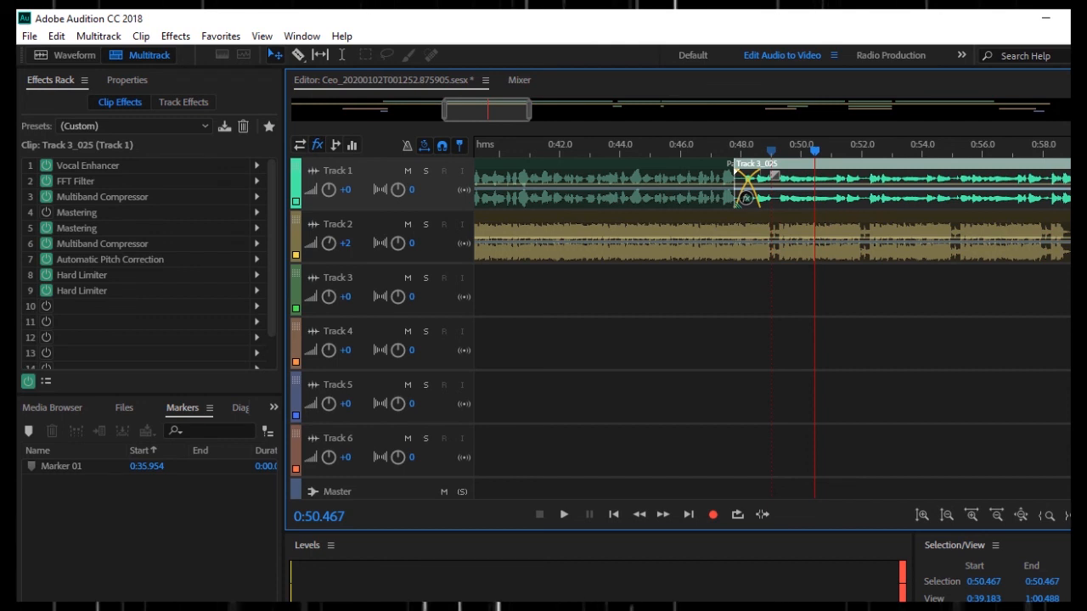
{"action": "left_click", "coordinate": [849, 352]}
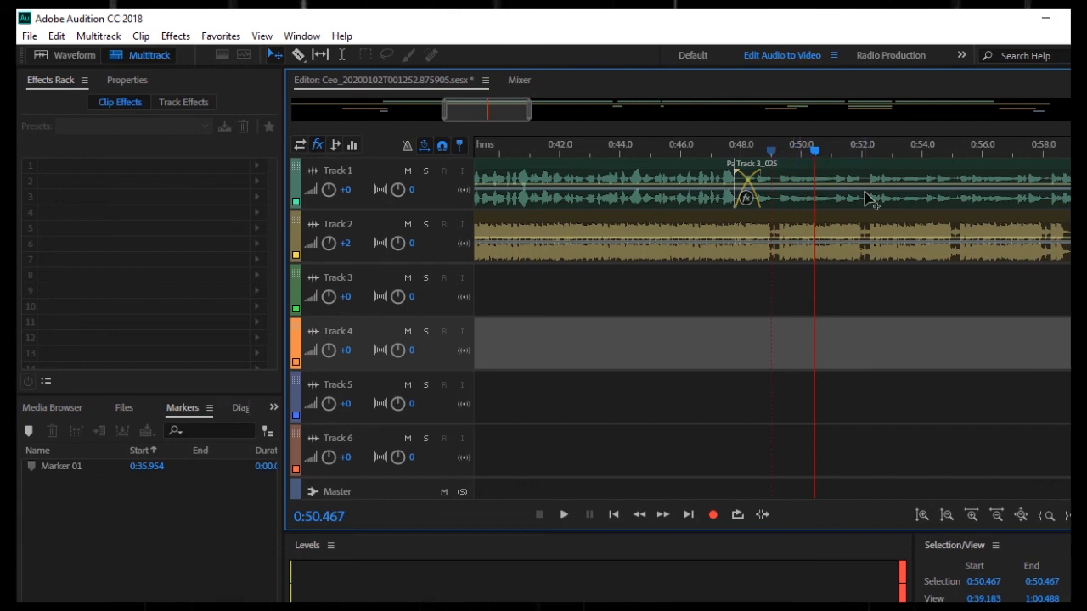
{"action": "scroll", "coordinate": [879, 335], "scroll_direction": "down", "scroll_amount": 10}
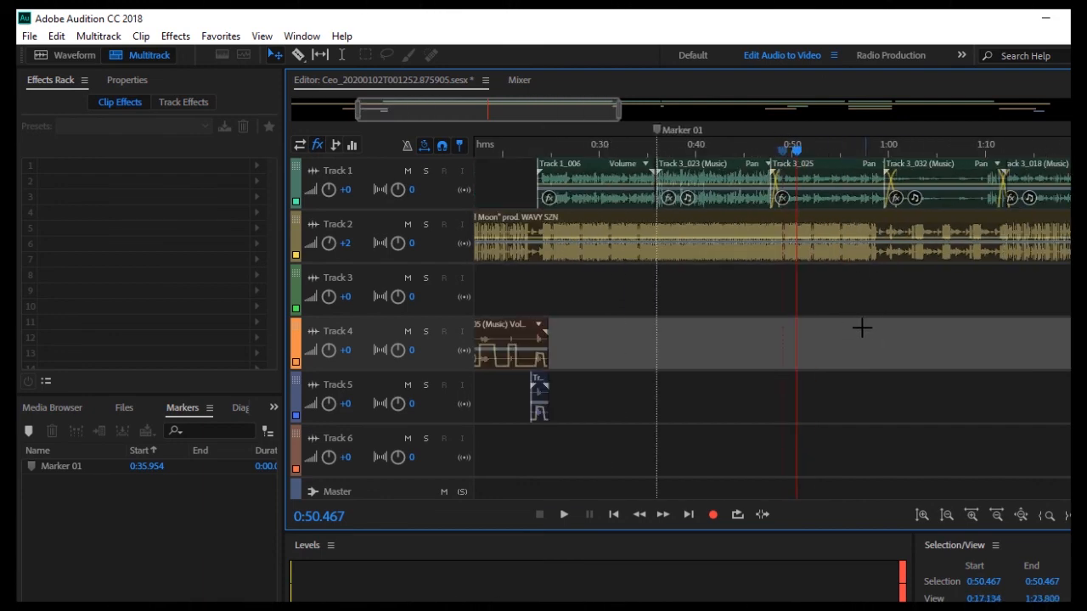